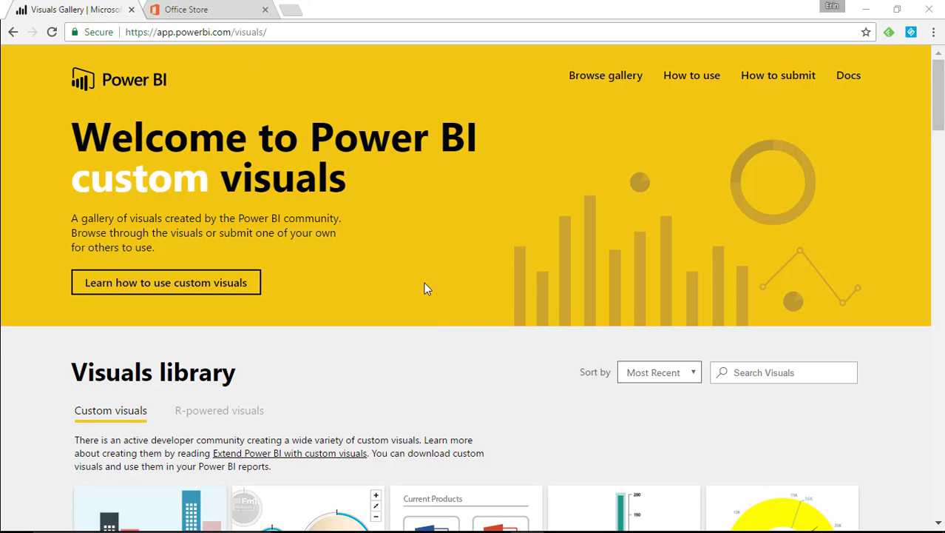
Browse the custom visuals offered in the Power BI visuals library
scroll(440, 357, "down", 9)
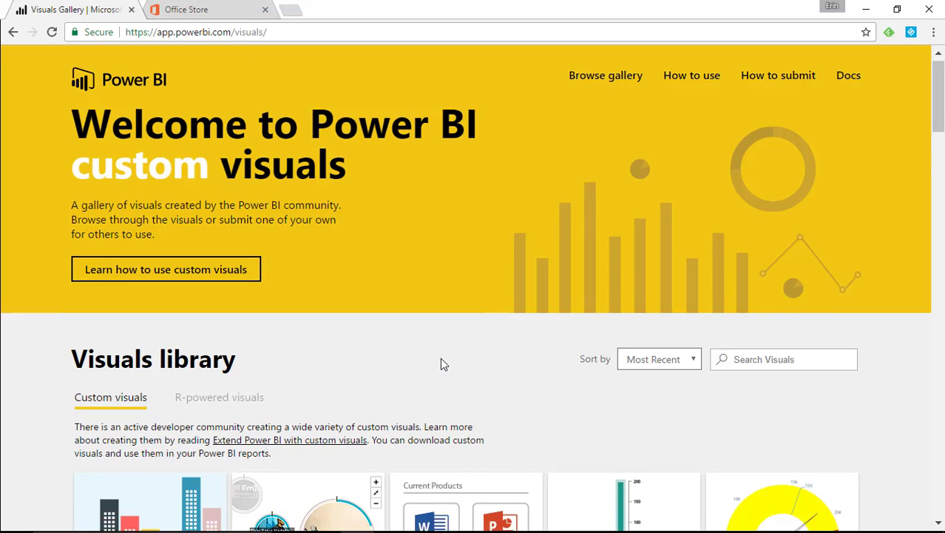
scroll(441, 364, "down", 5)
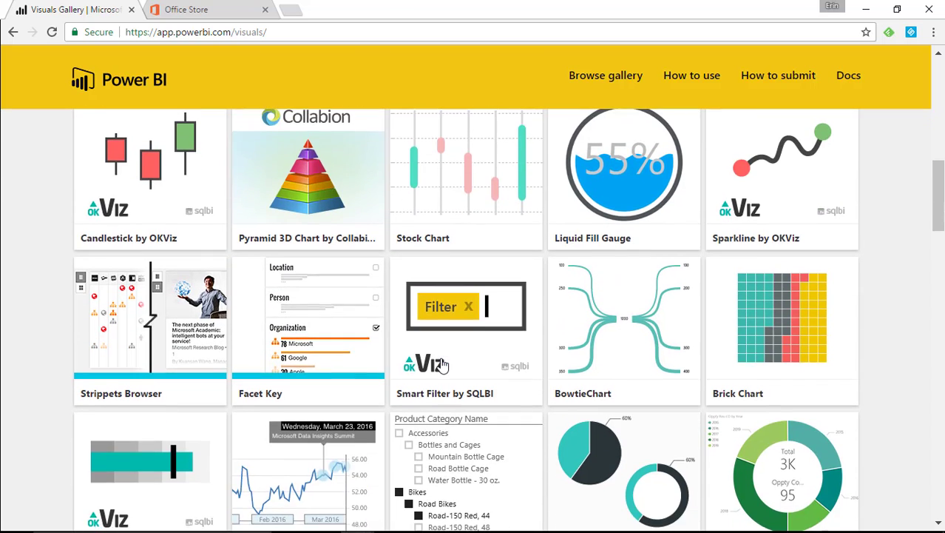
scroll(624, 418, "down", 2)
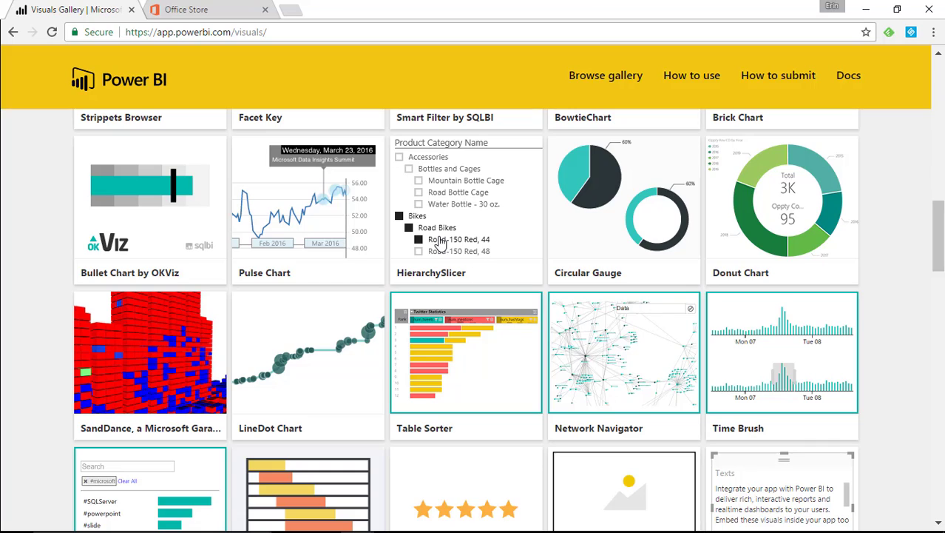
scroll(439, 244, "up", 15)
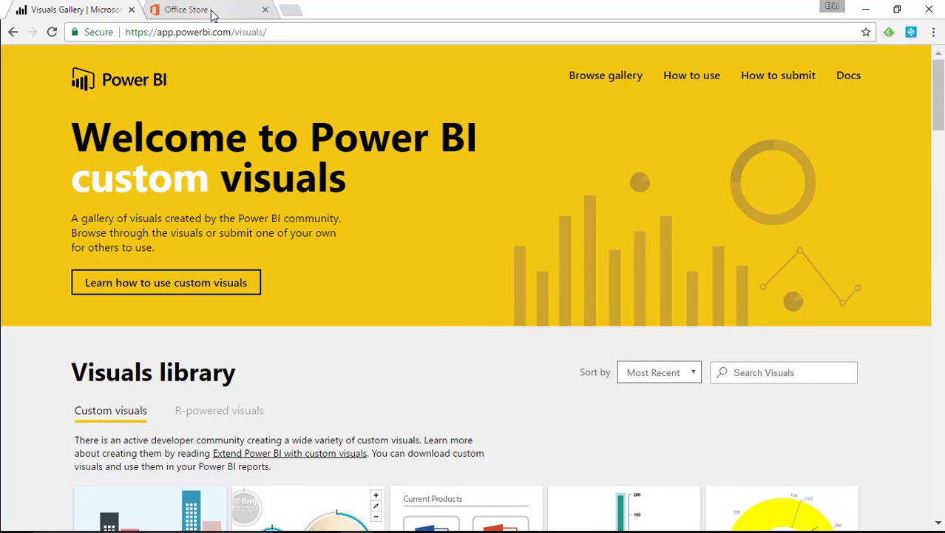
Switch to the Office Store and list all of its custom visuals for Power BI
left_click(240, 11)
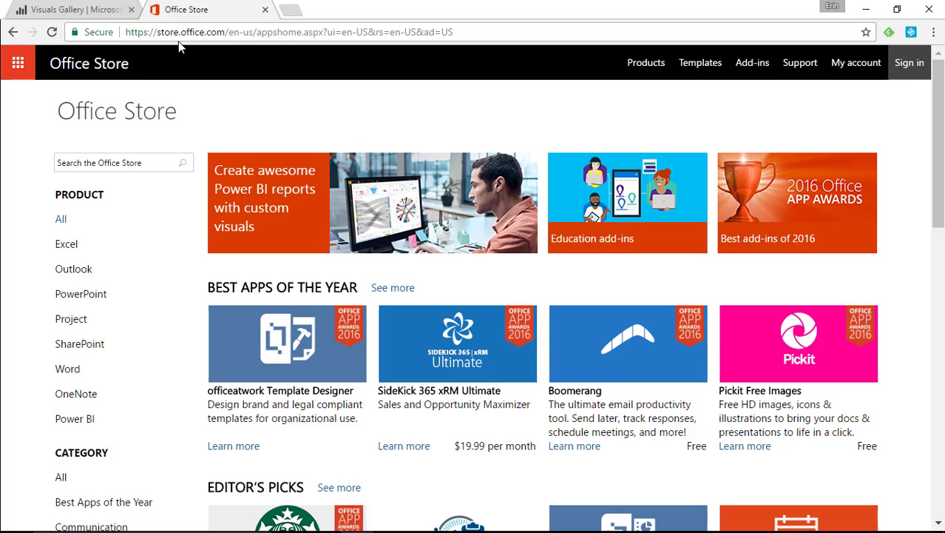
left_click(86, 421)
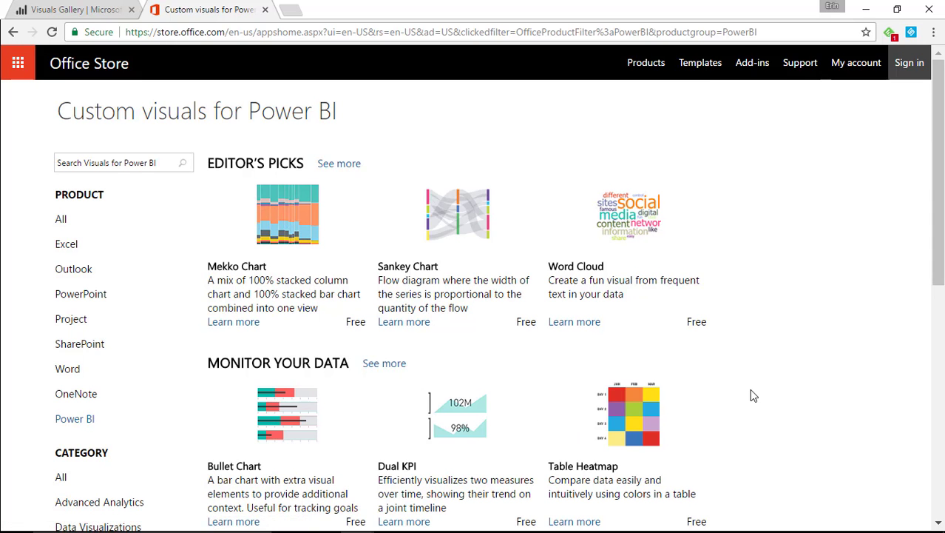
scroll(751, 392, "down", 7)
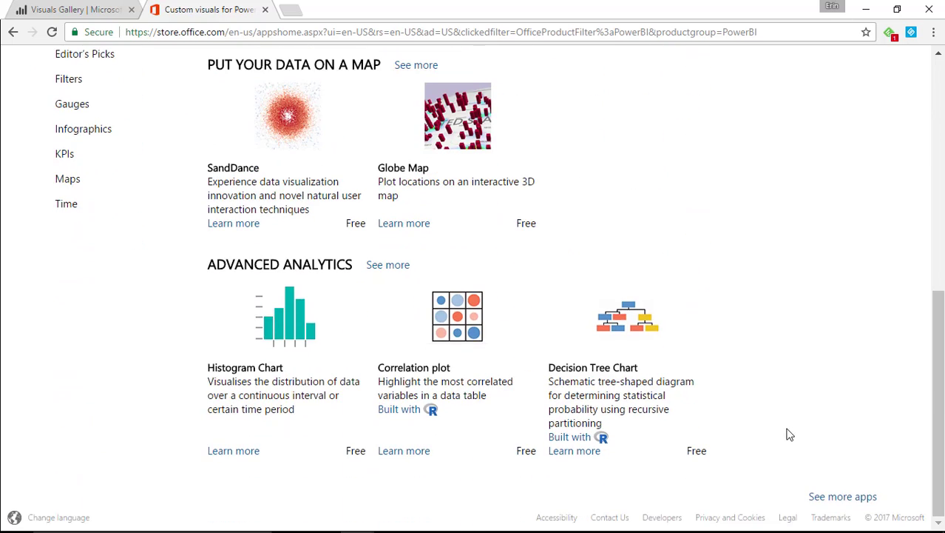
left_click(834, 498)
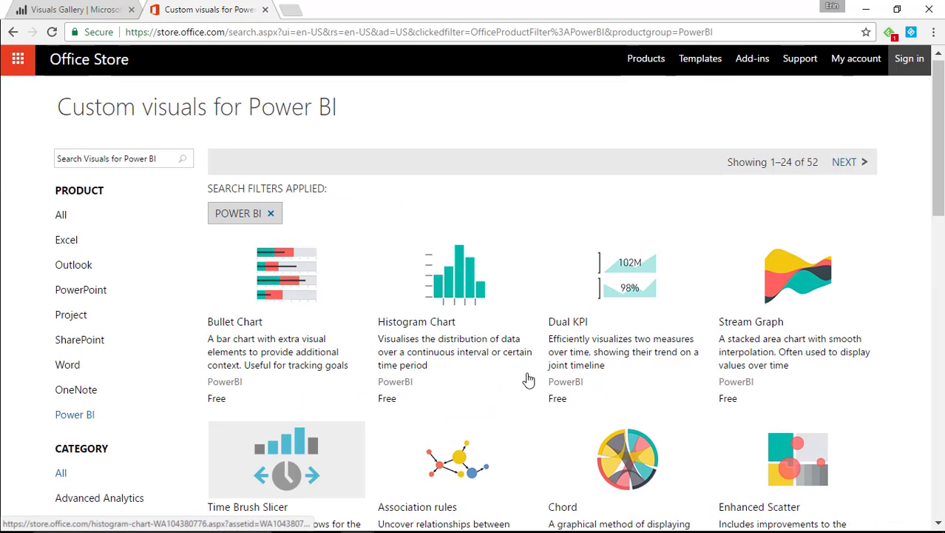
Open the Time Brush Slicer visual's store page and add the visual
scroll(443, 374, "down", 1)
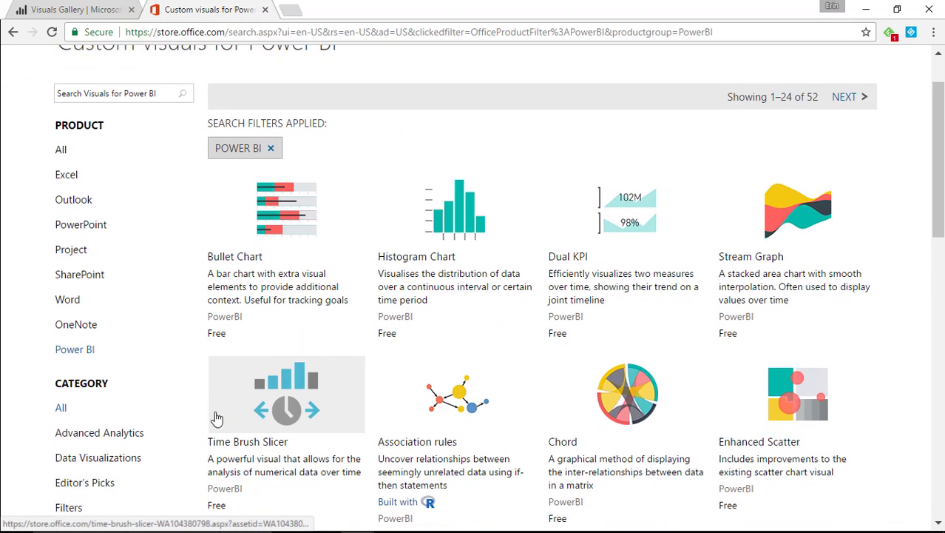
left_click(253, 448)
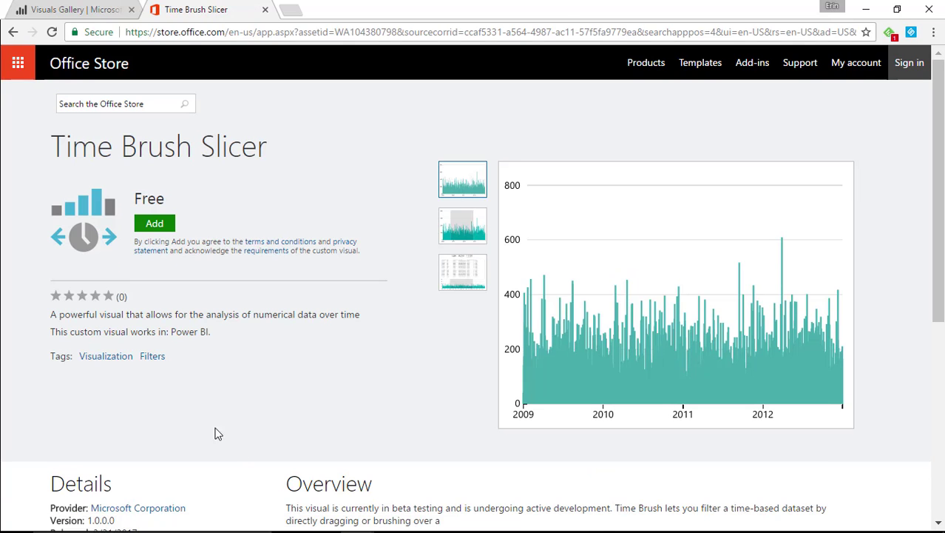
left_click(153, 225)
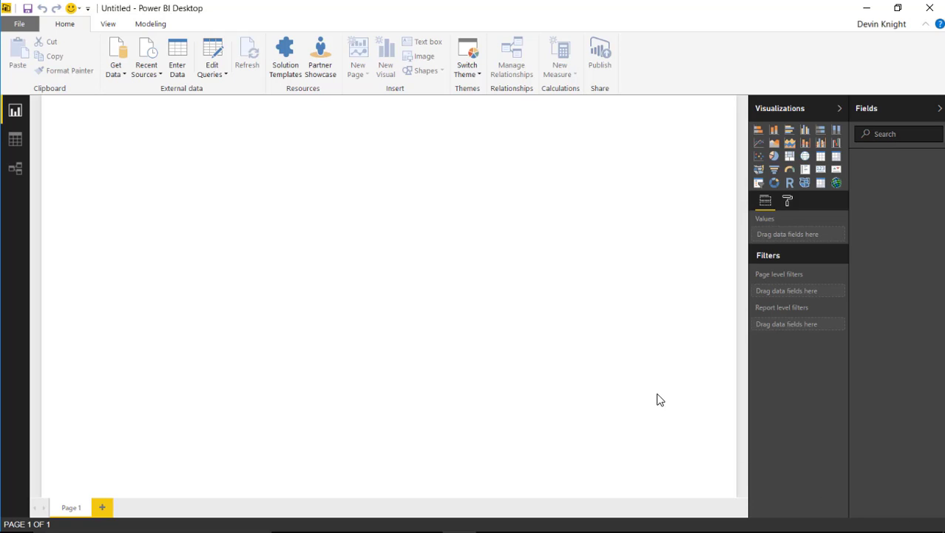
In Power BI Desktop, load the Thousands Per Barrel sheet from the Excel workbook Oil Production.xlsx
left_click(116, 82)
left_click(162, 137)
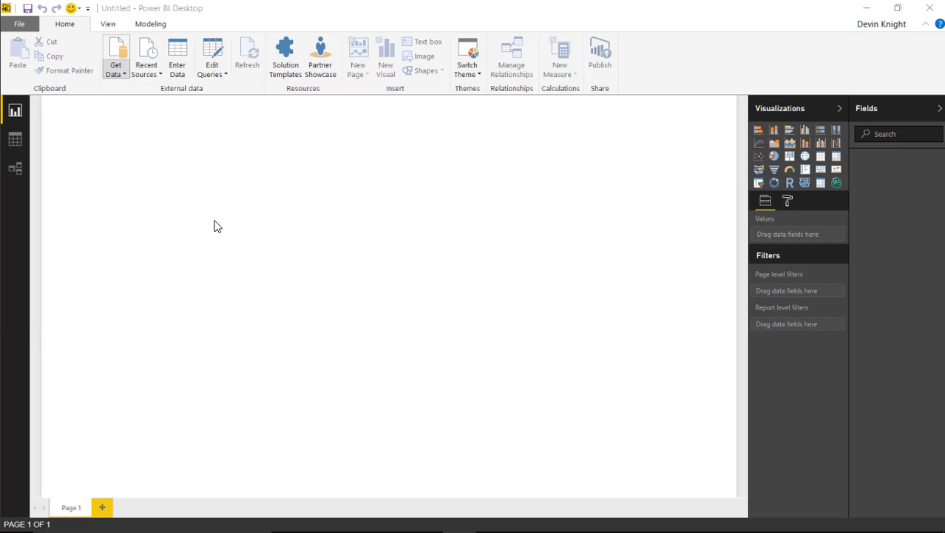
left_click(177, 97)
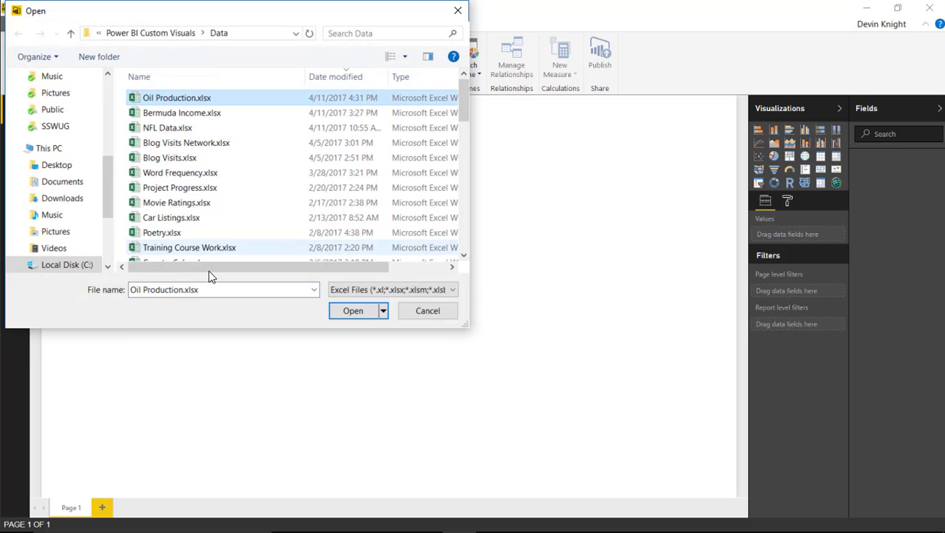
left_click(354, 311)
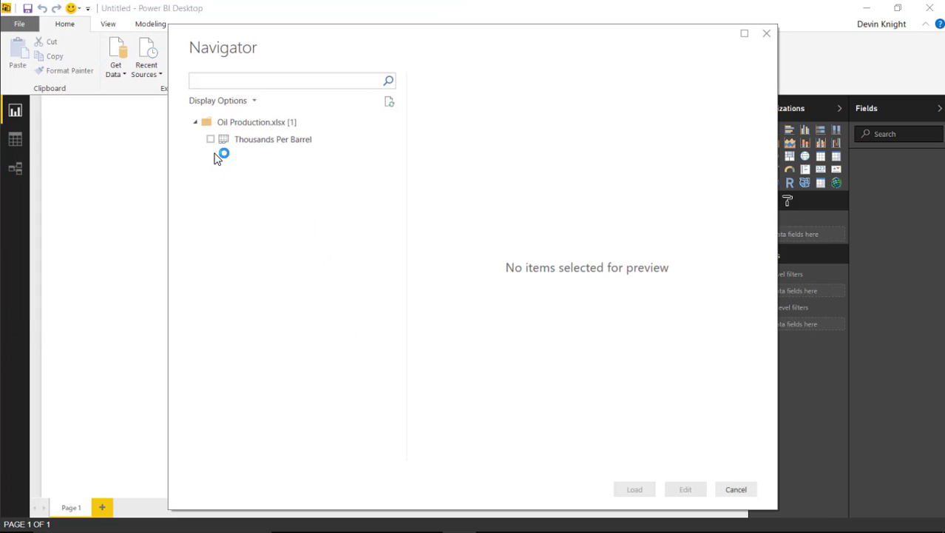
left_click(212, 141)
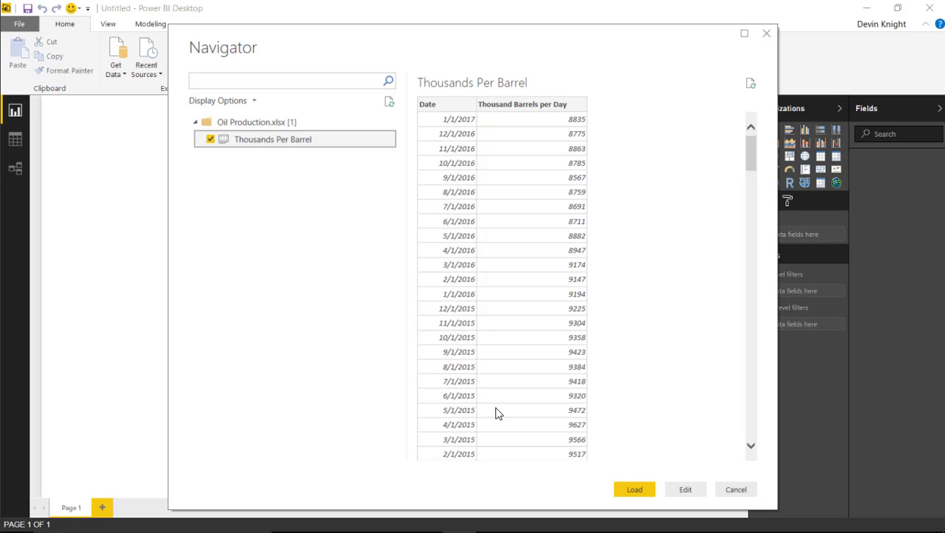
left_click(640, 494)
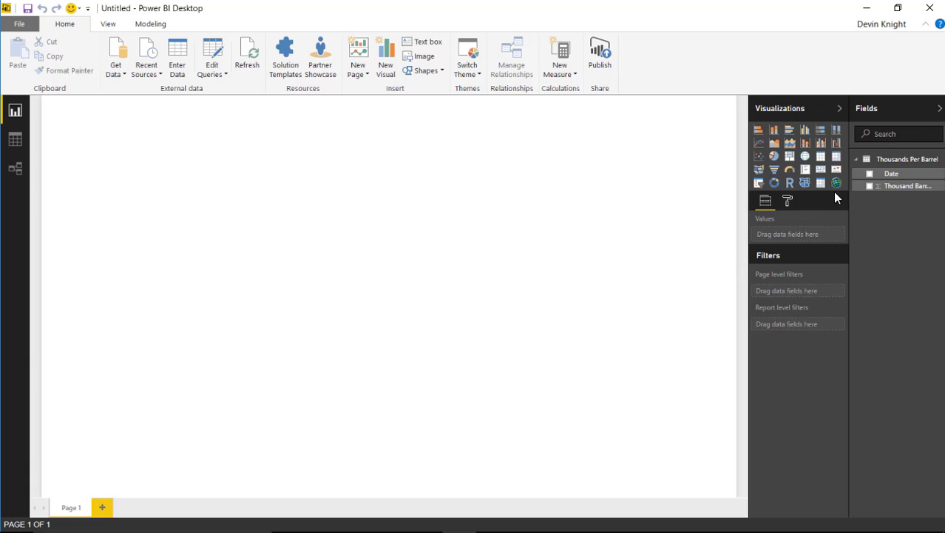
Import the custom visual file TimeBrush.0.10.3.pbiviz from the Custom Visuals folder into the report
left_click_drag(748, 205, 733, 211)
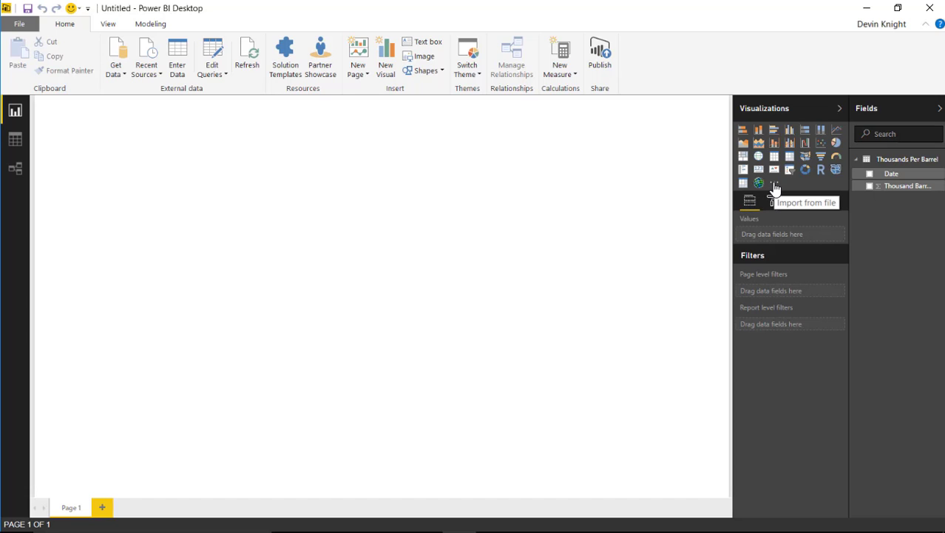
left_click(774, 185)
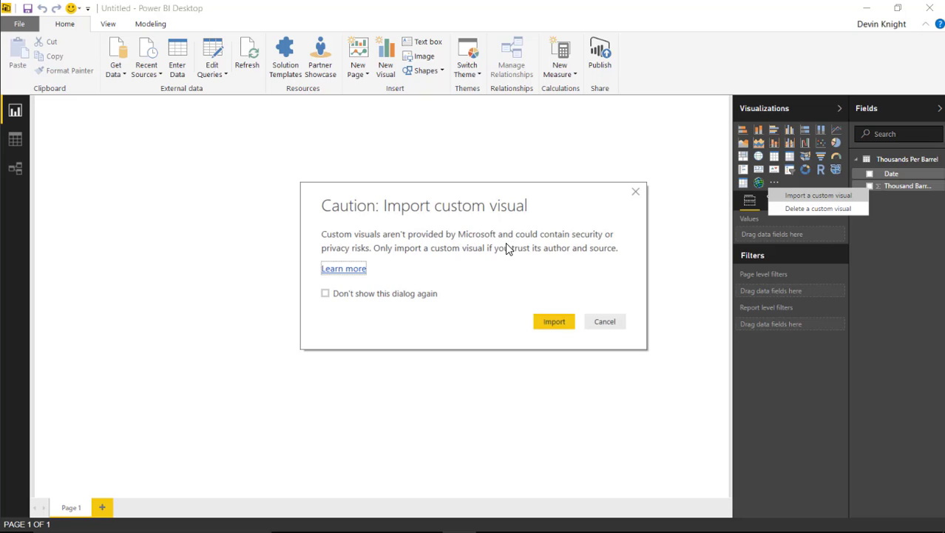
left_click(549, 331)
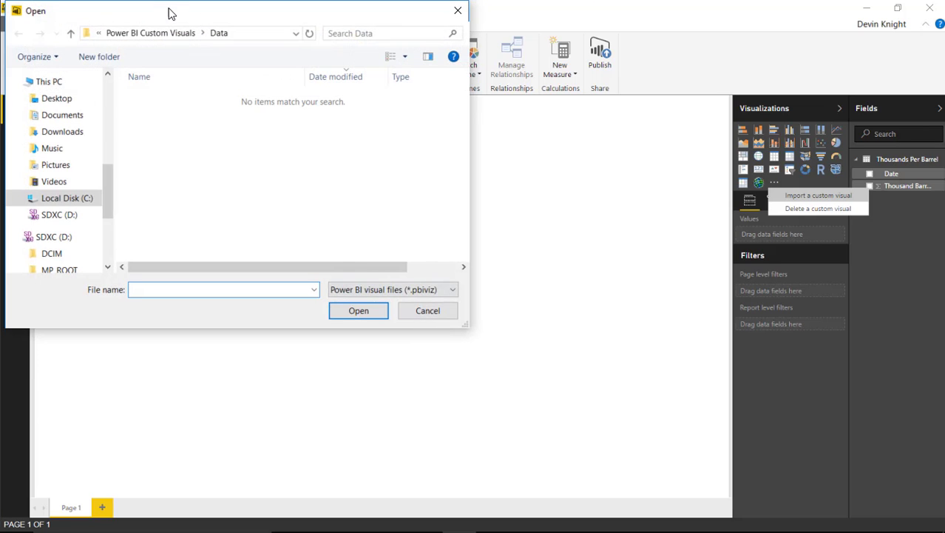
left_click_drag(168, 12, 392, 109)
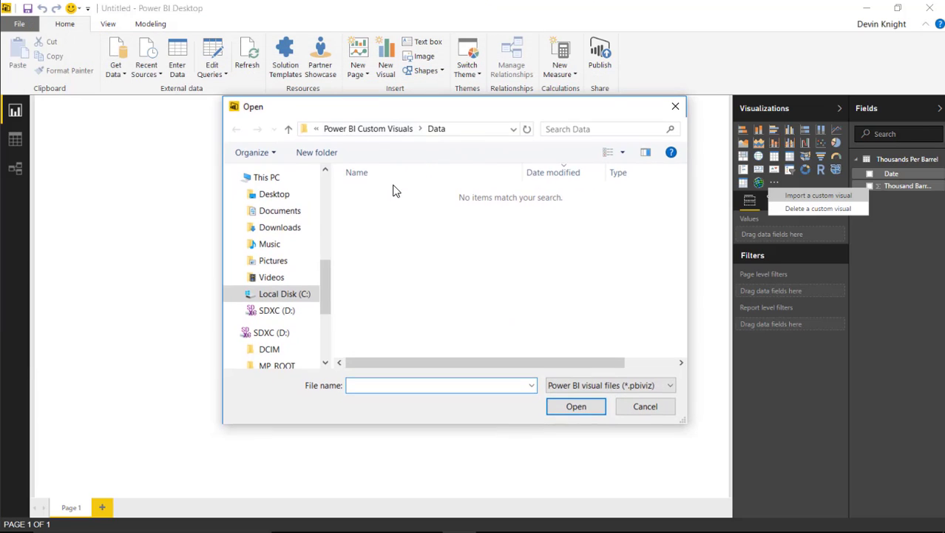
left_click(369, 135)
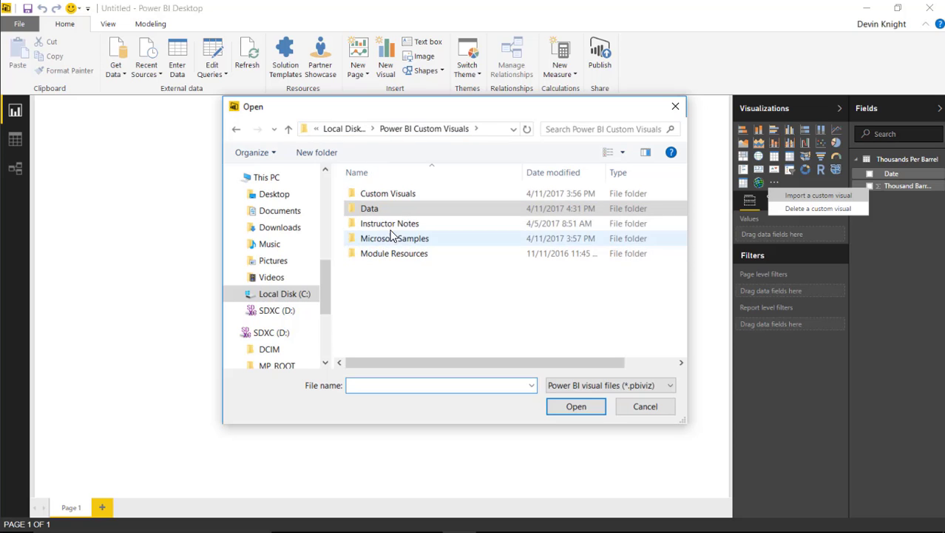
key("Down")
key("Return")
left_click(392, 194)
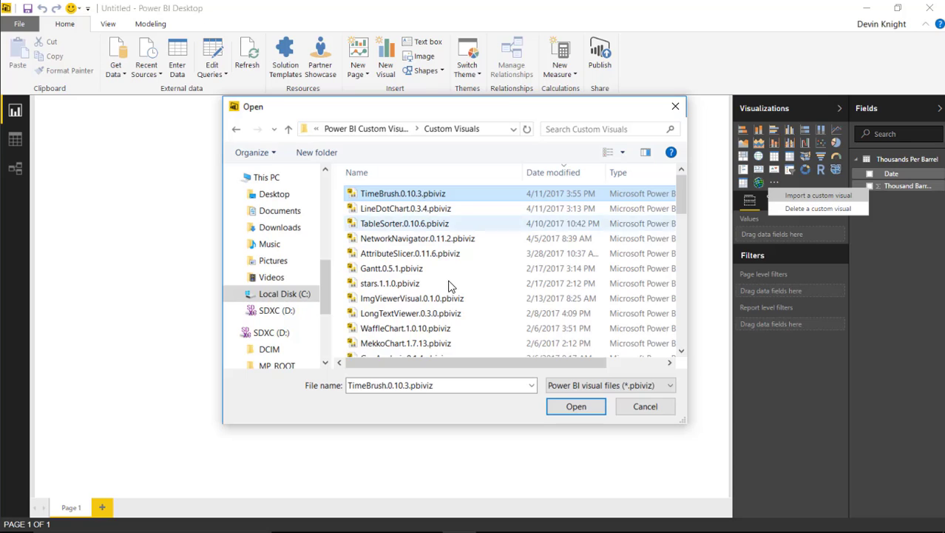
key("Return")
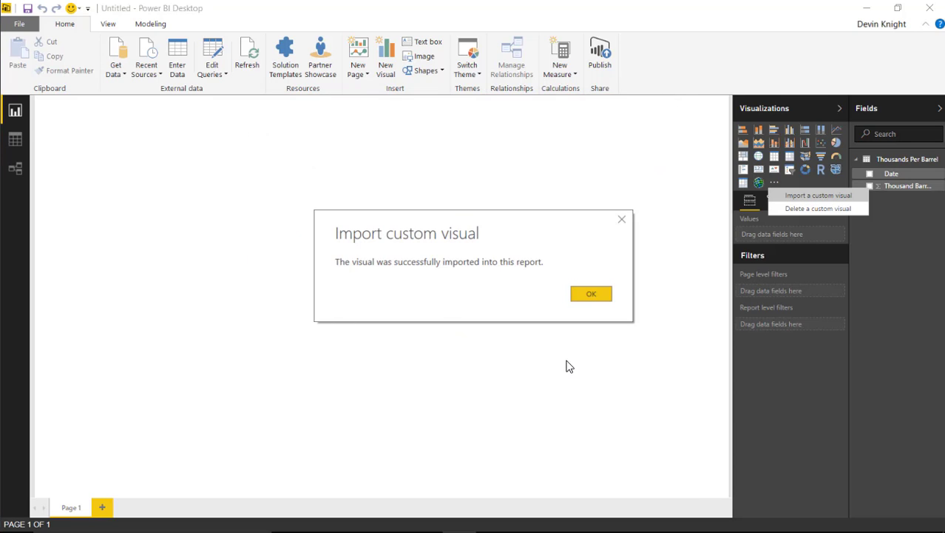
left_click(582, 295)
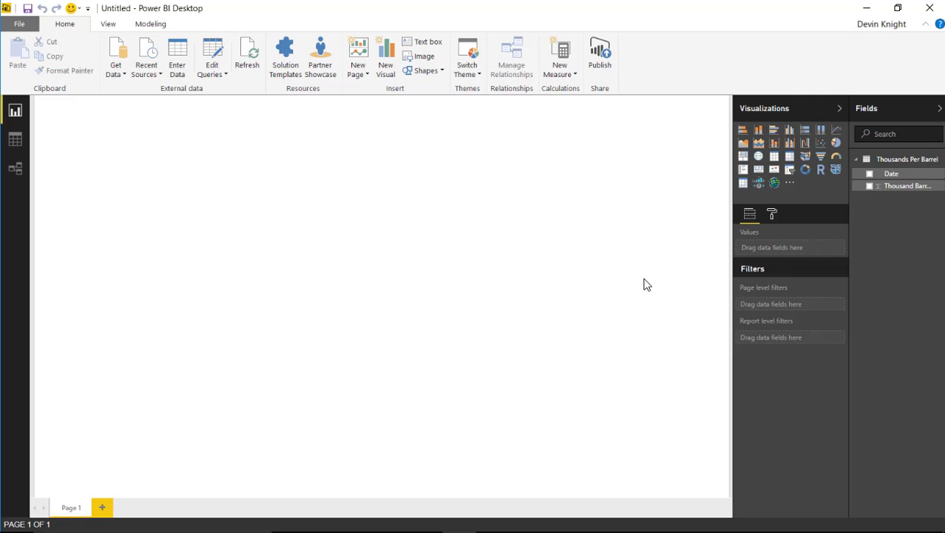
Add a line chart of Thousand Barrels per Day by Date, enlarged and placed on the lower half of the page
left_click(836, 131)
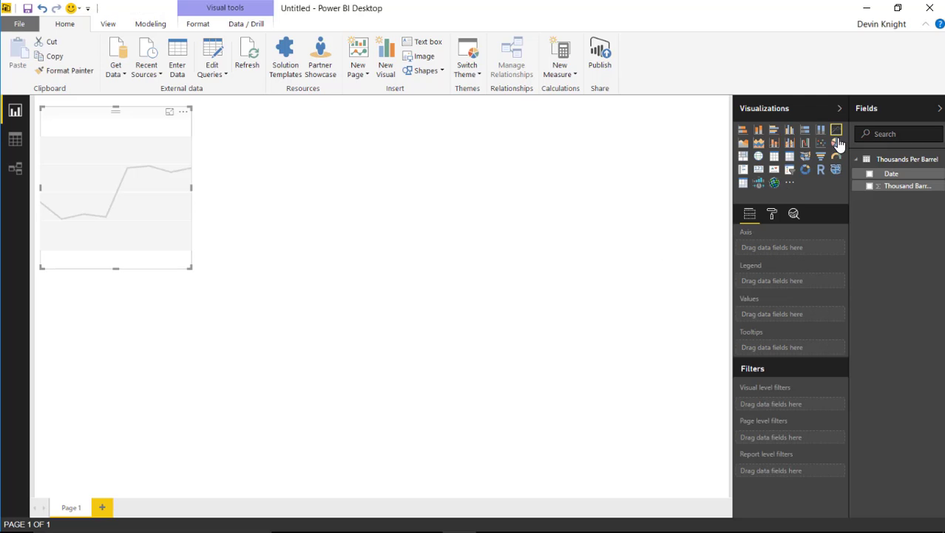
left_click(870, 174)
left_click(869, 186)
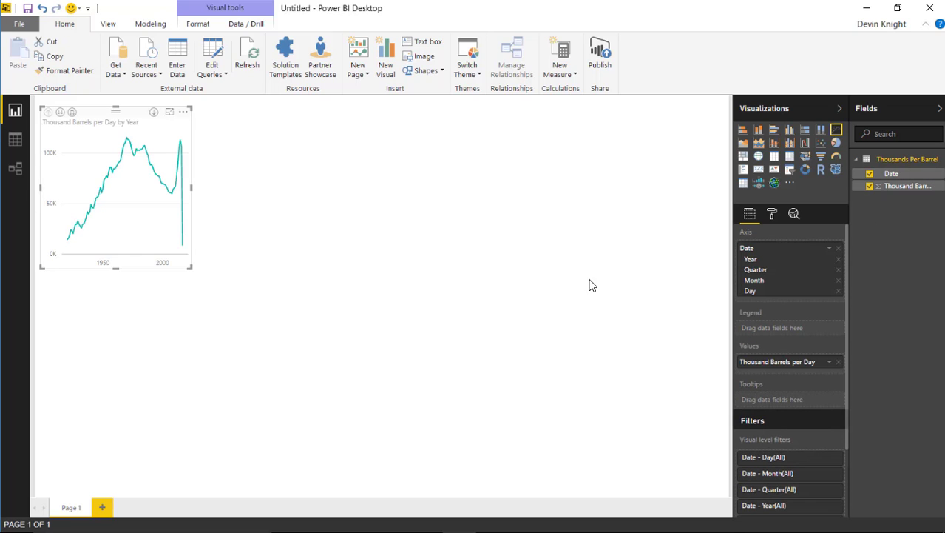
mouse_move(190, 268)
left_mouse_down()
mouse_move(295, 308)
mouse_move(506, 328)
left_mouse_up()
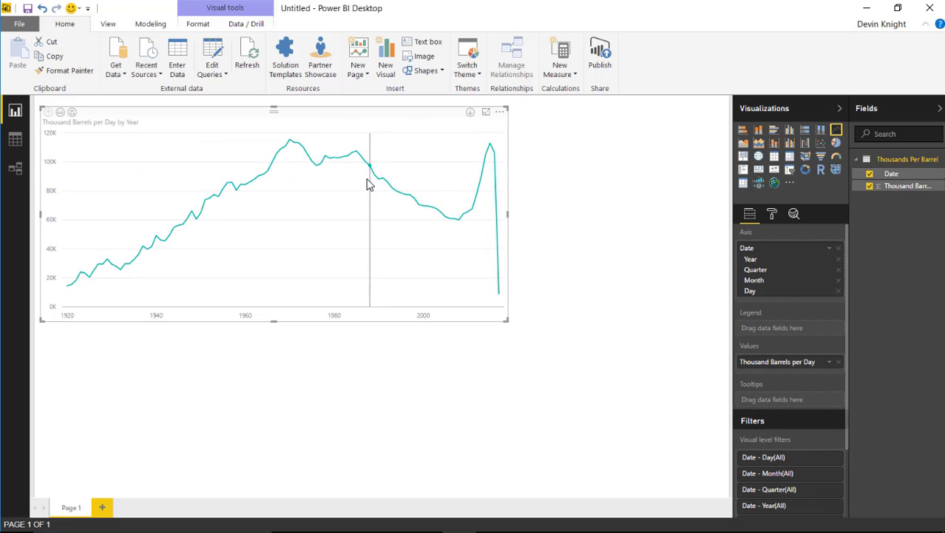
left_click_drag(364, 110, 448, 289)
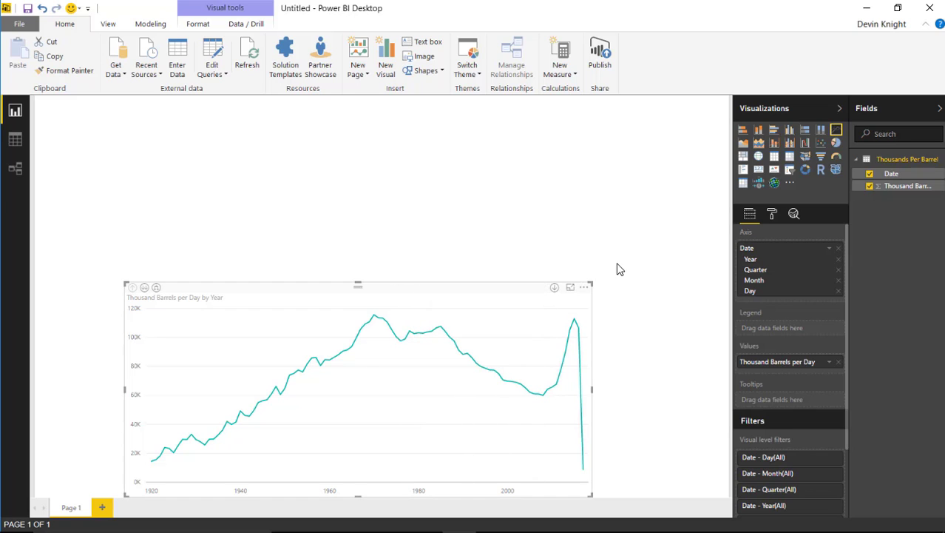
Try converting the line chart to the Time Brush visual and undo the conversion
left_click(757, 185)
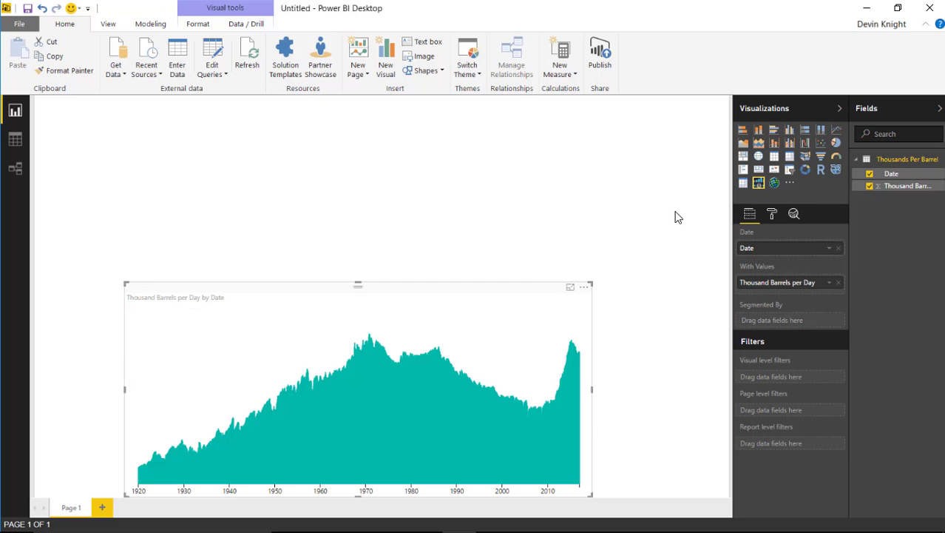
key("ctrl+z")
Add a separate Time Brush visual across the top of the page, showing Thousand Barrels per Day by Date
left_click(538, 173)
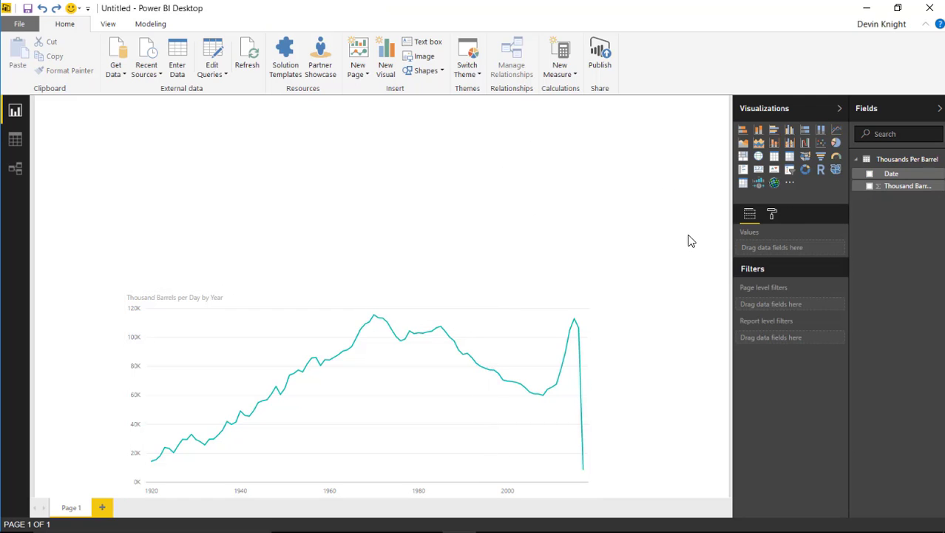
left_click(755, 184)
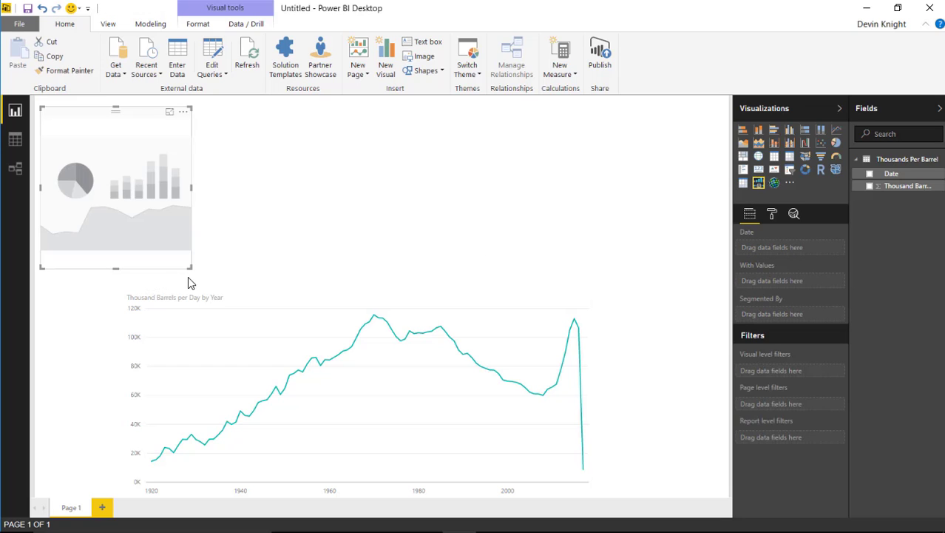
left_click_drag(188, 265, 703, 291)
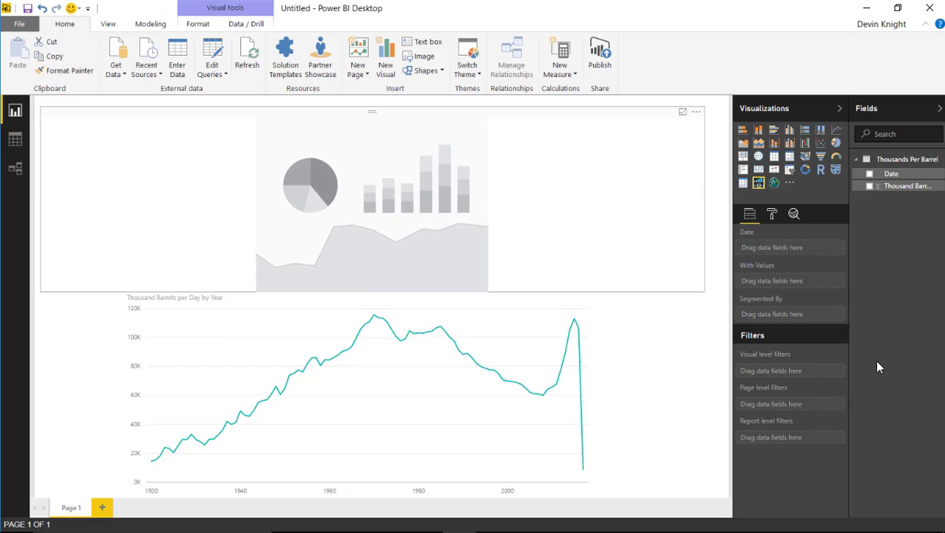
left_click(870, 174)
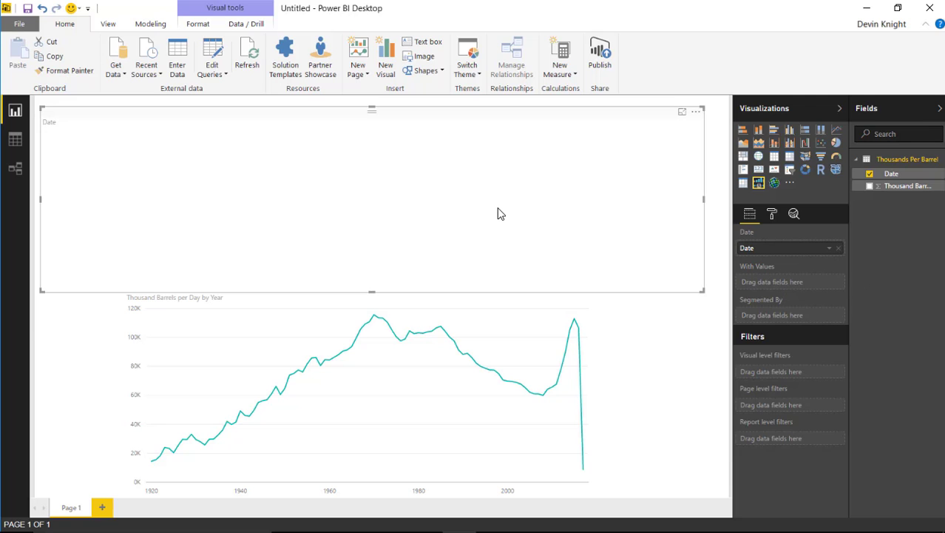
left_click(870, 186)
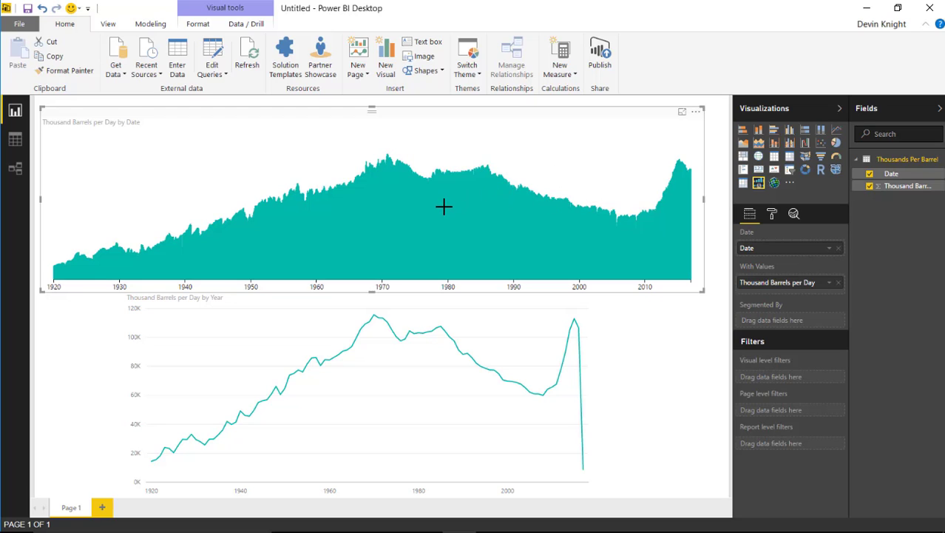
Brush the Time Brush timeline from about 1979 to its end to filter the line chart
left_click_drag(442, 211, 704, 225)
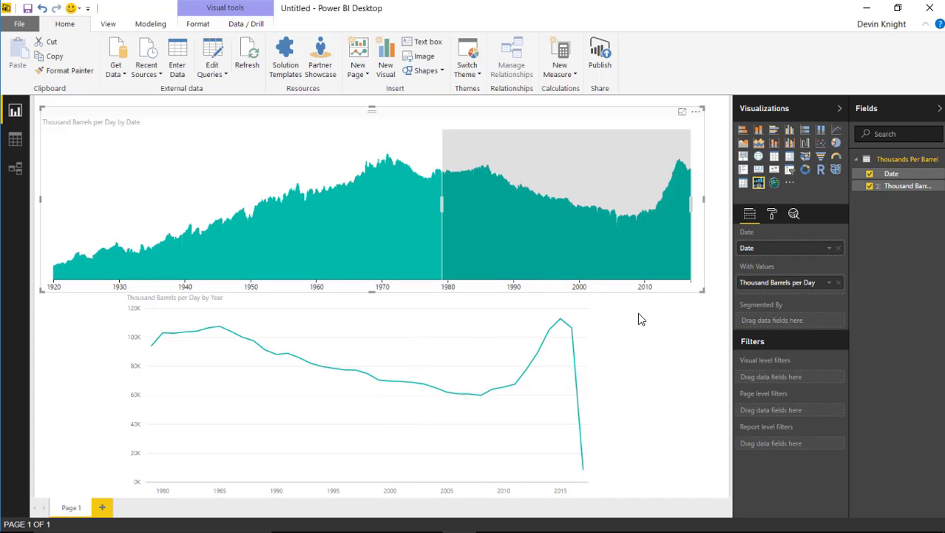
Slide the Time Brush selection back to about 1942–1980, narrow it to start at about 1963, and clear the selection
left_click_drag(596, 246, 452, 249)
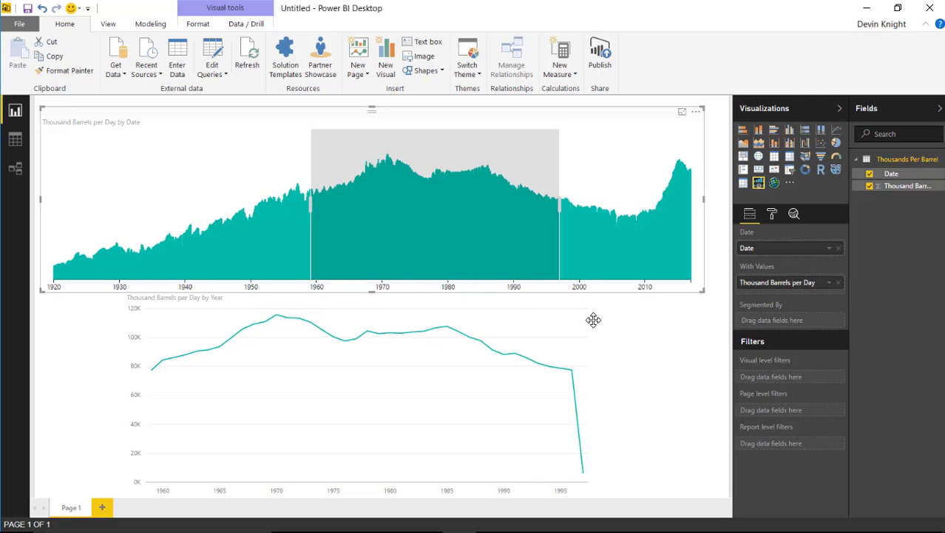
left_click_drag(455, 253, 372, 258)
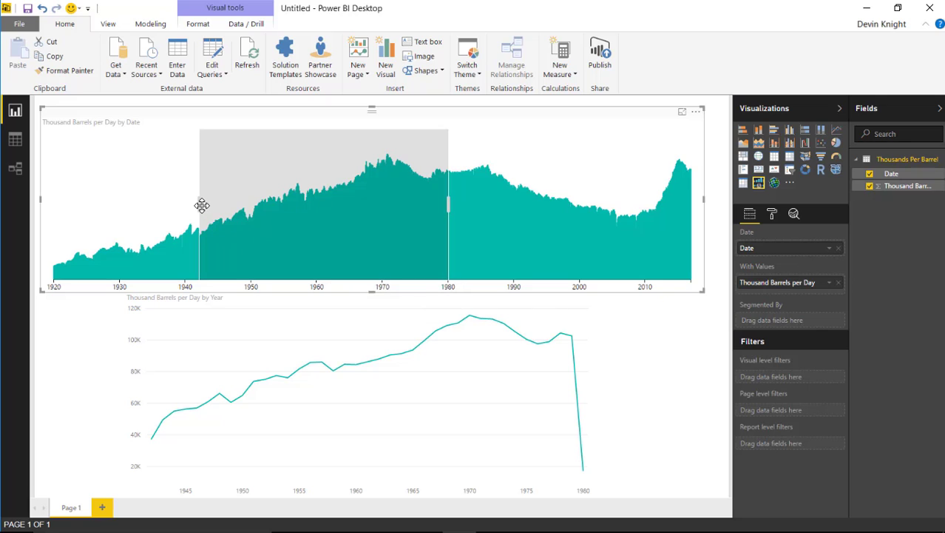
left_click_drag(248, 257, 372, 211)
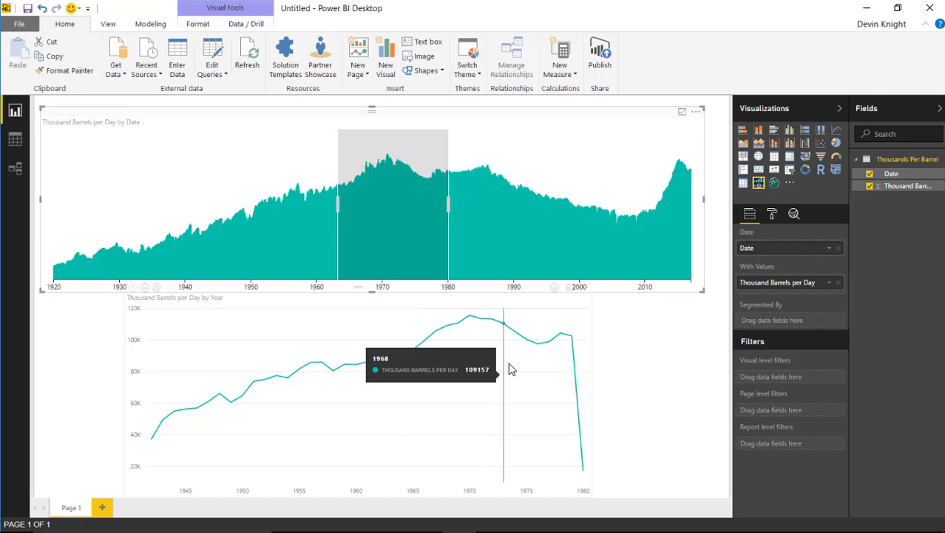
left_click(543, 158)
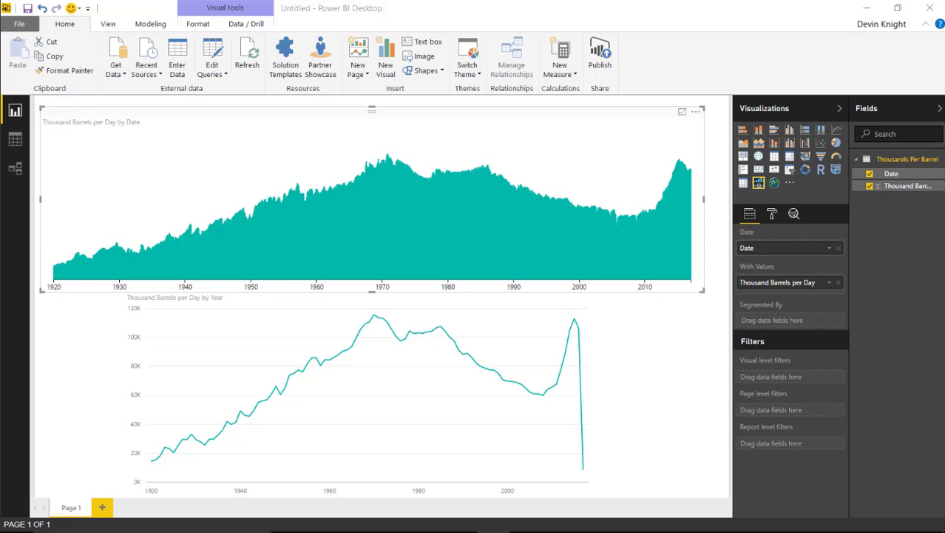
Add a calculated column Volume grading Thousand Barrels per Day as High above 6000, Medium above 2000, Low from 0, otherwise N/A
left_click(717, 171)
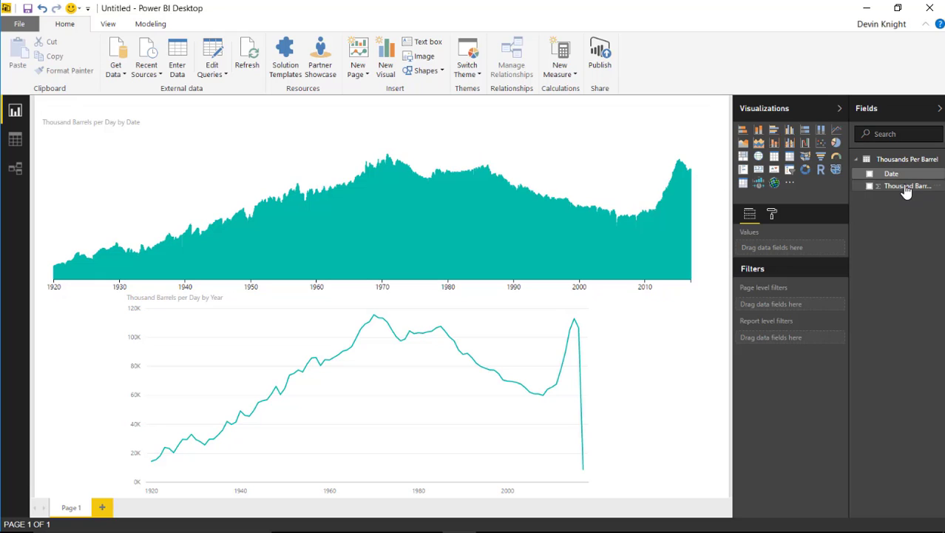
left_click(900, 162)
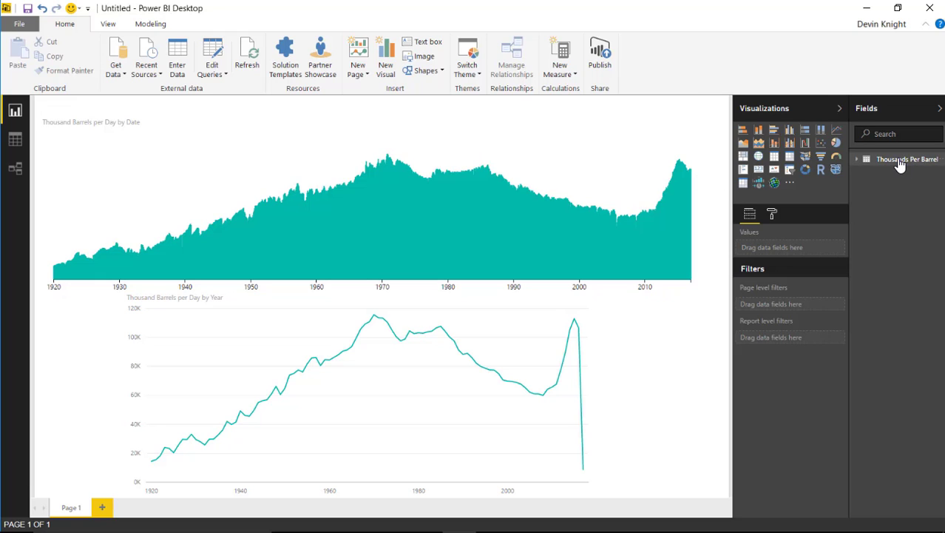
right_click(899, 161)
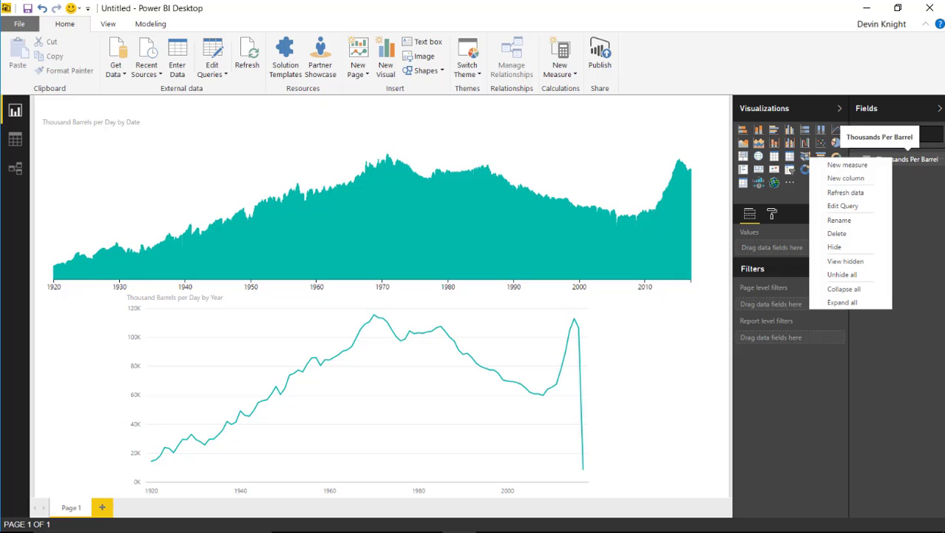
left_click(869, 180)
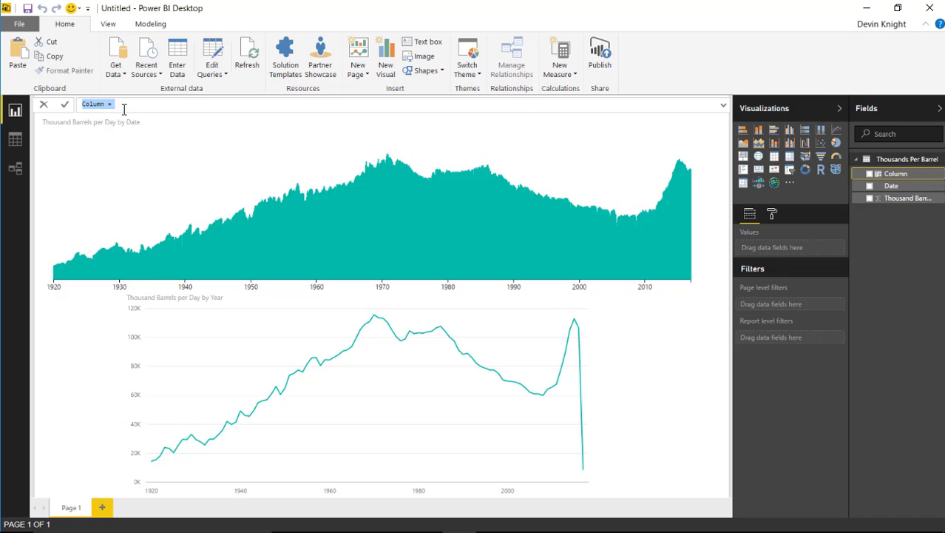
type("Volume = IF([Thousand Barrels per Day]>6000, \"High\",IF([Thousand Barrels per Day]>2000, \"Medium\", IF([Thousand Barrels per Day] >=0, \"Low\", \"N/A\")))")
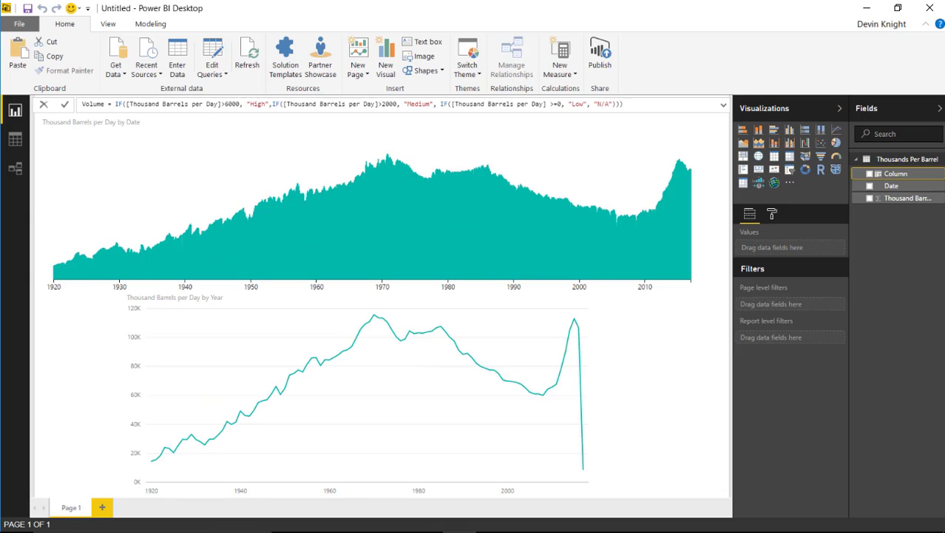
key("Return")
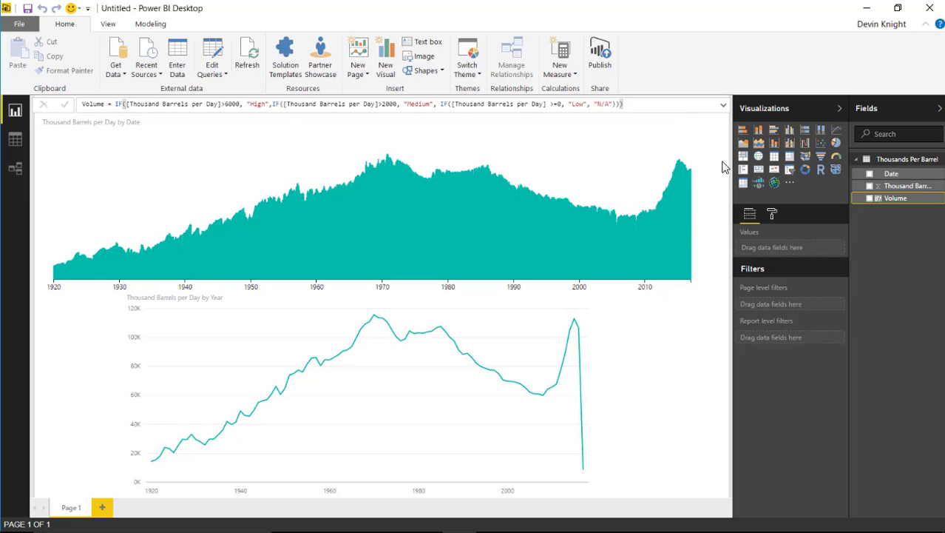
Segment the Time Brush visual by the Volume column
left_click(673, 120)
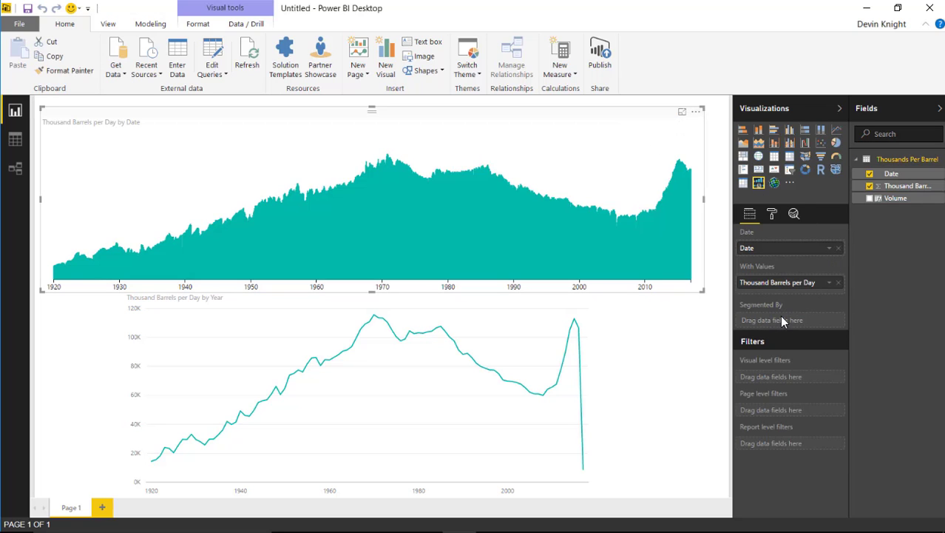
left_click_drag(903, 202, 818, 326)
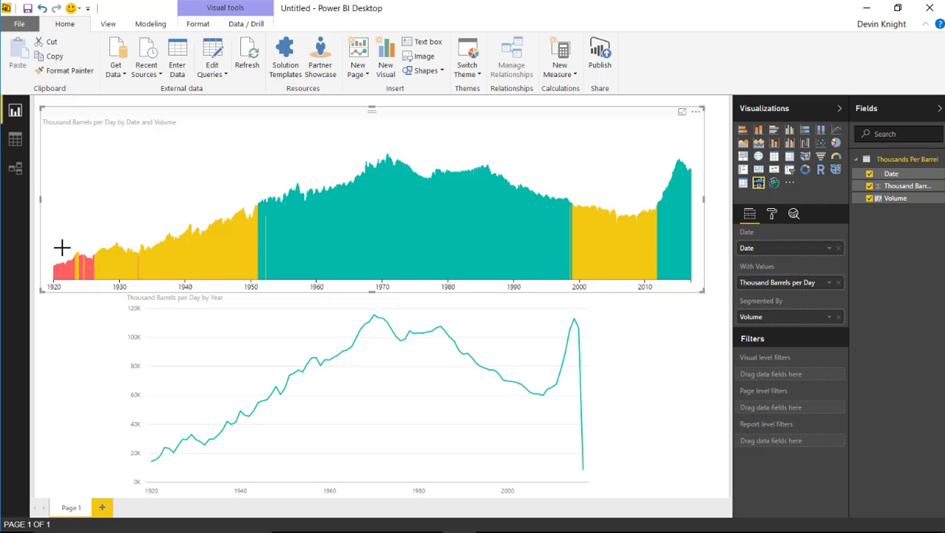
Brush the segmented timeline from 1920 to about 1938, brush it again from 1920 to about 1952, and clear the selection
left_click_drag(175, 267, 35, 247)
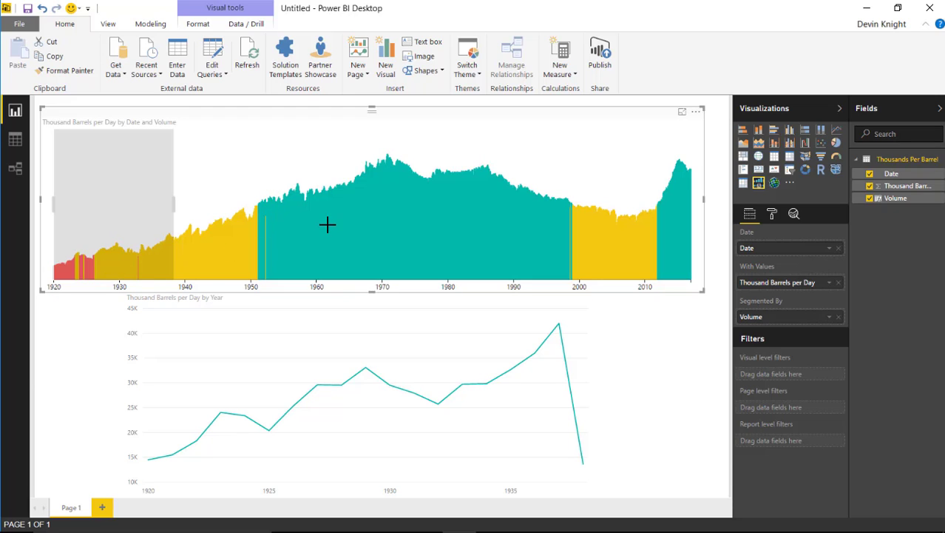
left_click_drag(261, 219, 49, 220)
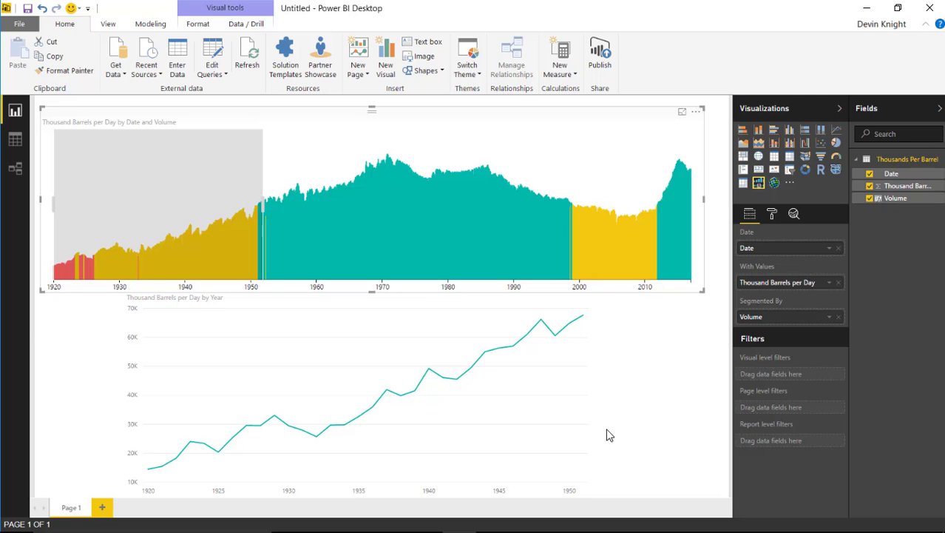
left_click(292, 145)
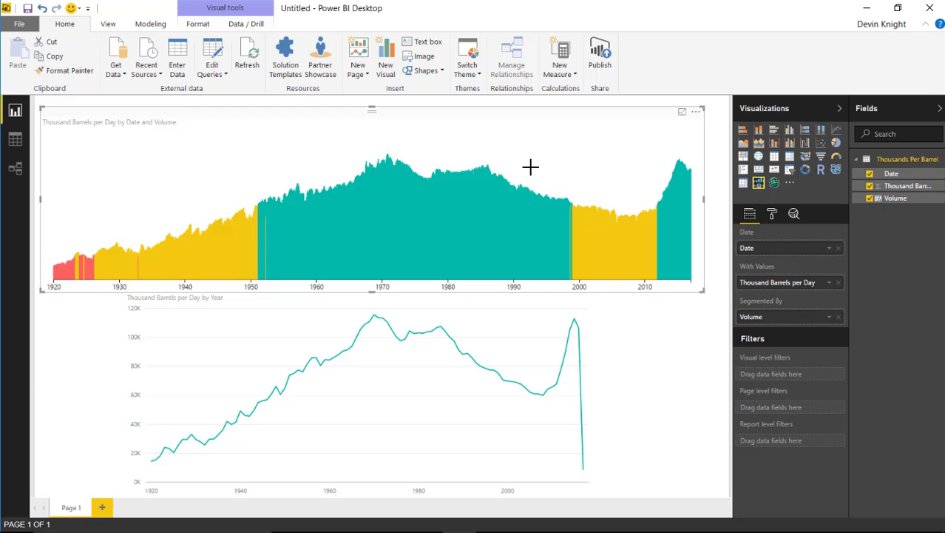
Brush the segmented timeline from about 1990 to its end to filter the line chart, and deselect the visual
mouse_move(515, 204)
left_mouse_down()
mouse_move(555, 183)
mouse_move(680, 193)
mouse_move(880, 238)
left_mouse_up()
left_click(718, 237)
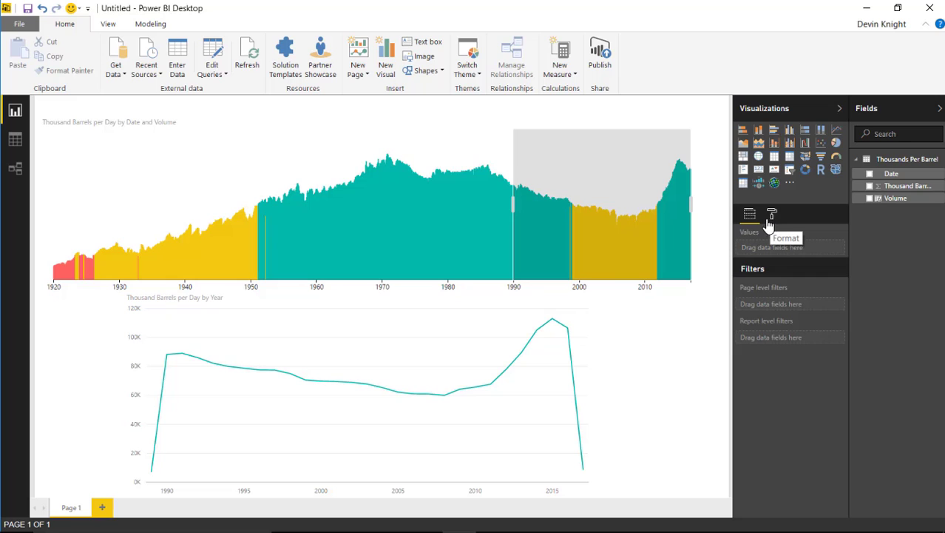
Set the Time Brush data point color for High to a custom bright green
left_click(773, 214)
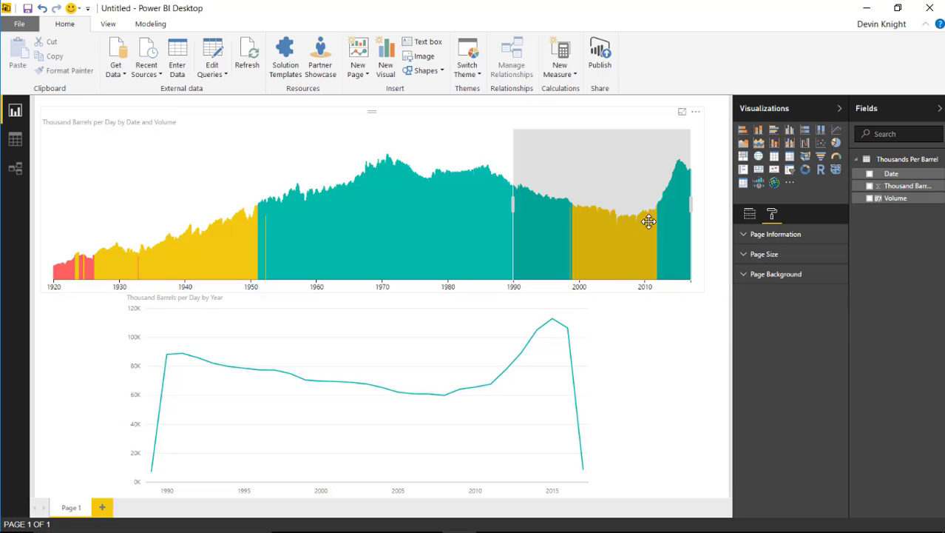
left_click(584, 124)
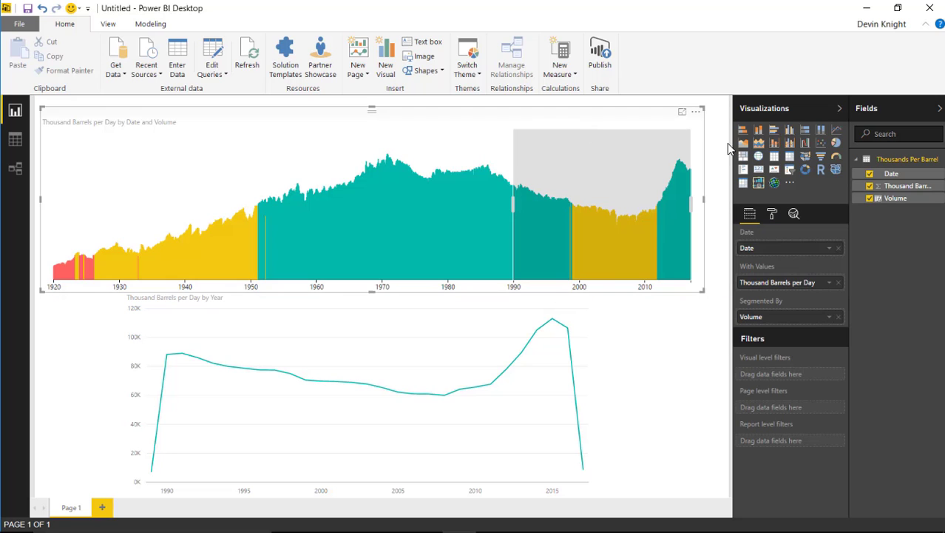
left_click(772, 215)
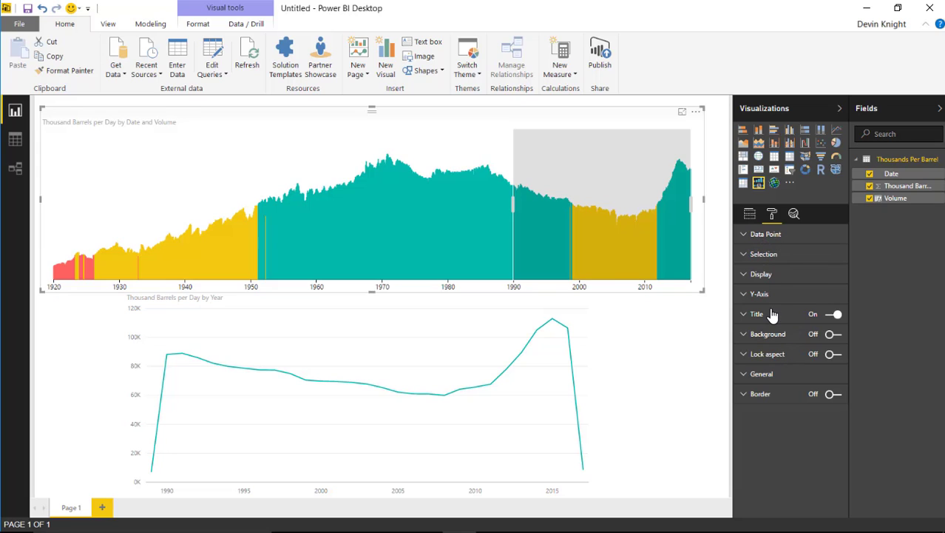
left_click(747, 235)
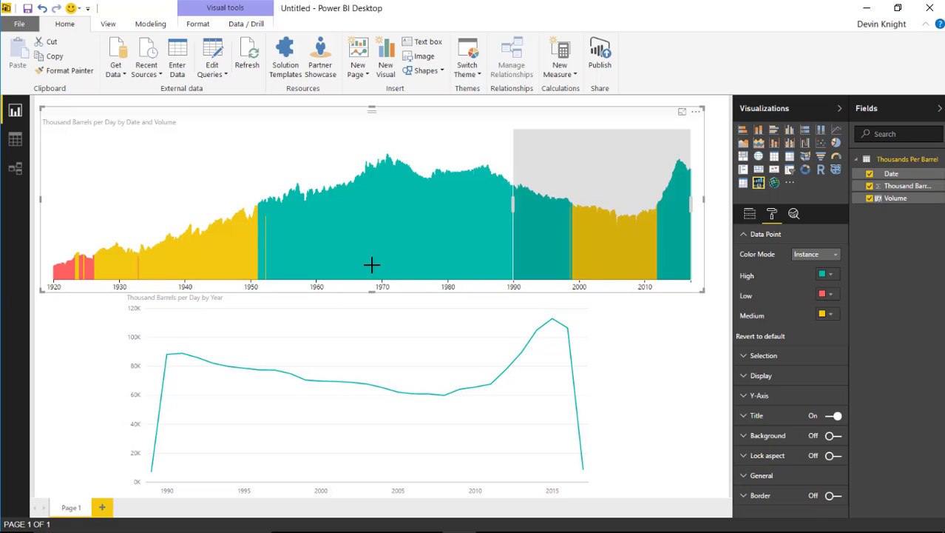
left_click(828, 274)
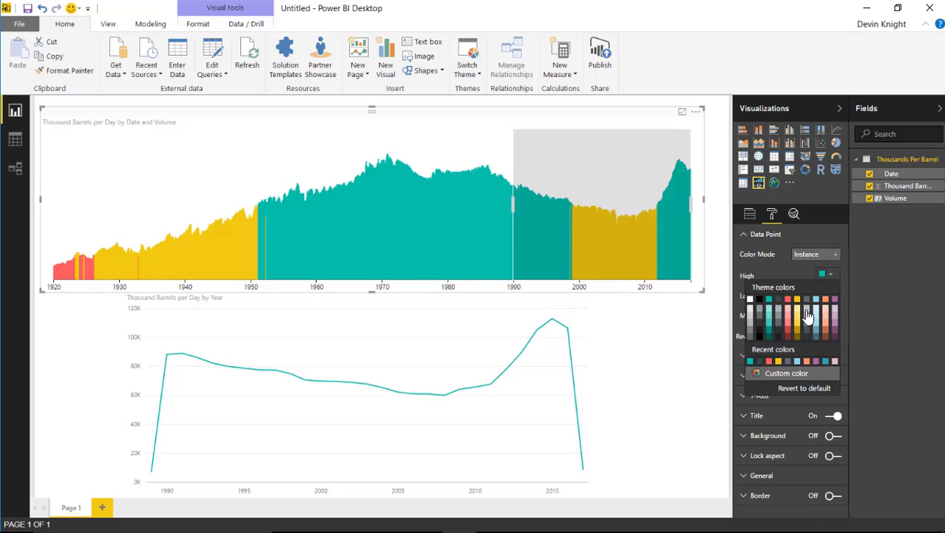
left_click(776, 376)
left_click(825, 290)
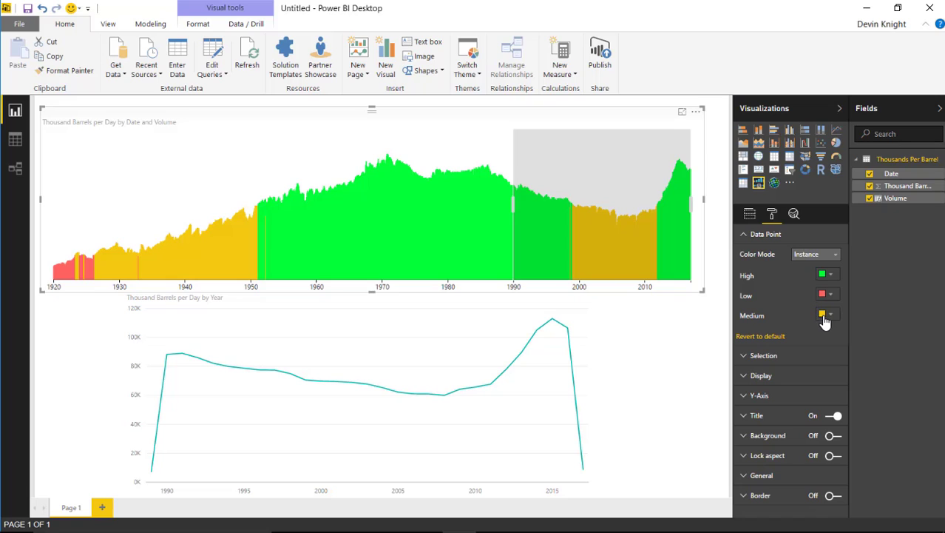
Set the Time Brush data point color for Medium to a custom bright yellow
left_click(824, 318)
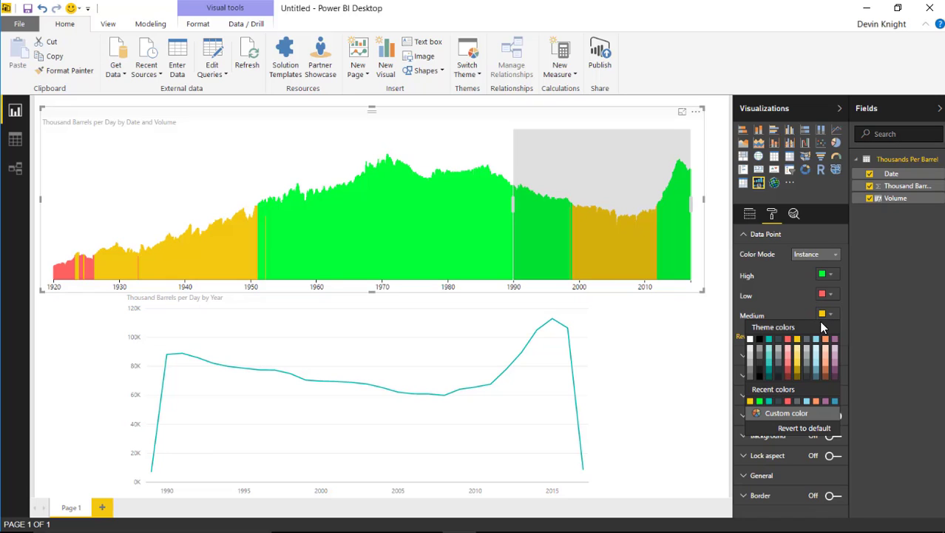
left_click(773, 413)
left_click(775, 334)
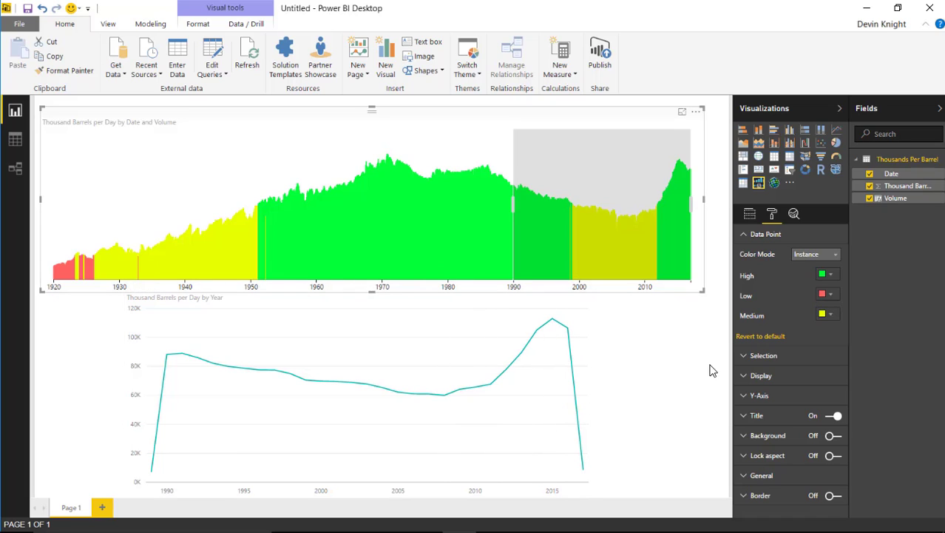
Try the Gradient color mode for the Time Brush data points and return the mode to Instance
left_click(807, 254)
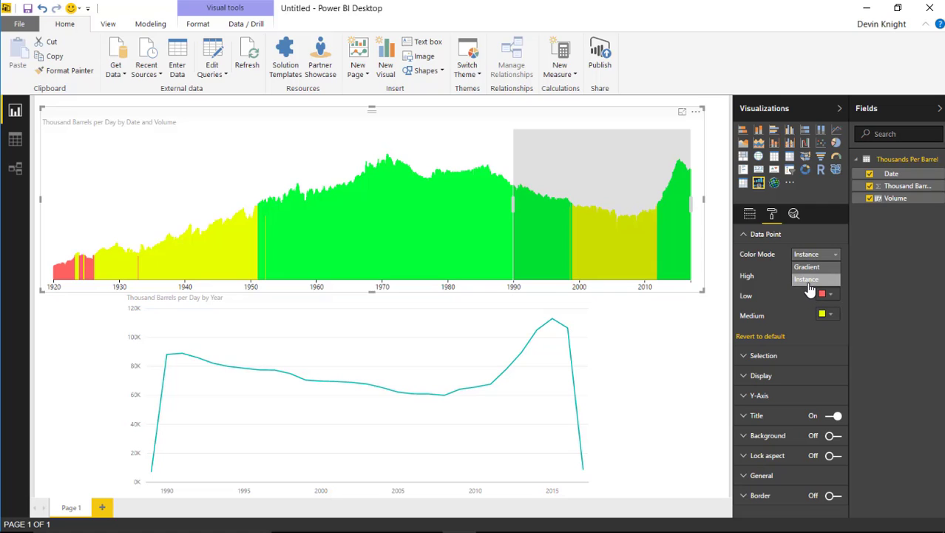
left_click(806, 266)
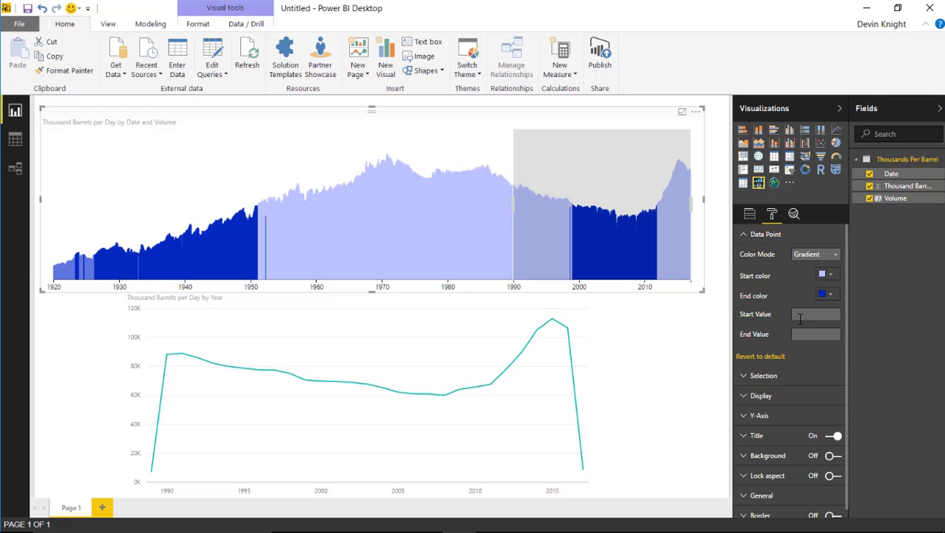
left_click(815, 254)
left_click(810, 281)
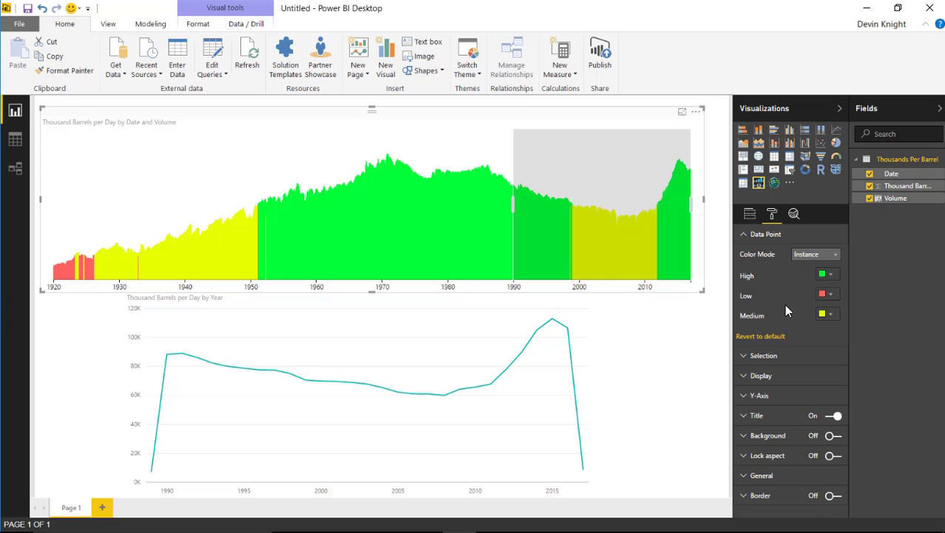
Examine the Time Brush's Selection formatting option, widening the pane slightly to read its label
left_click(747, 236)
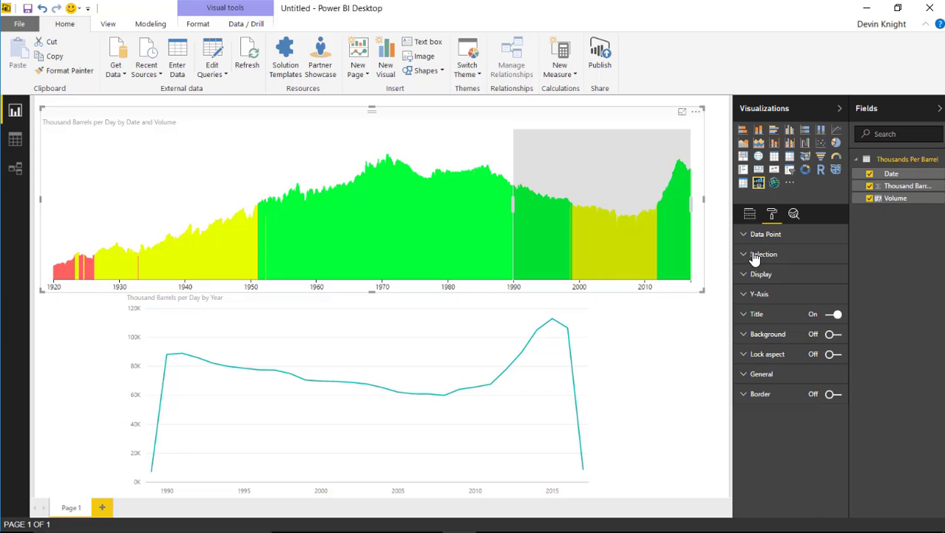
left_click(749, 263)
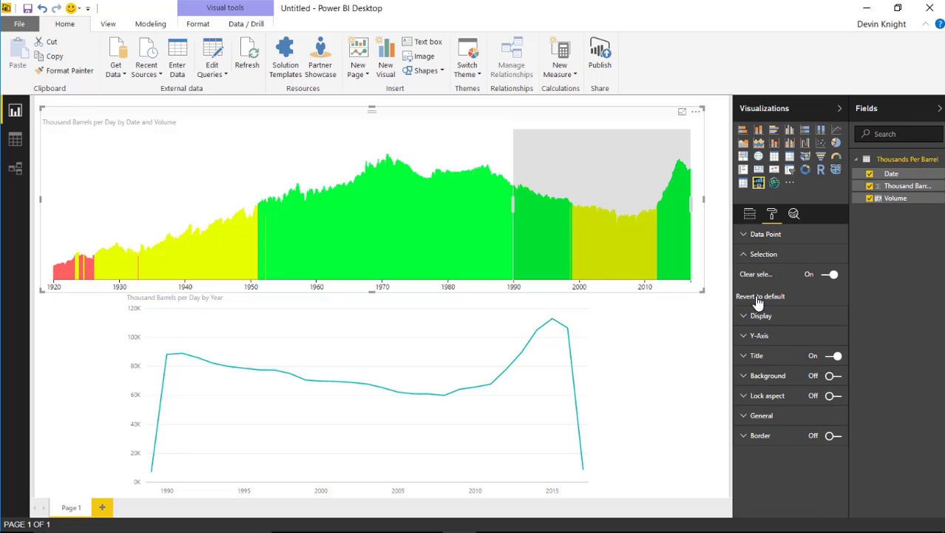
left_click_drag(735, 289, 922, 385)
left_click_drag(736, 314, 721, 311)
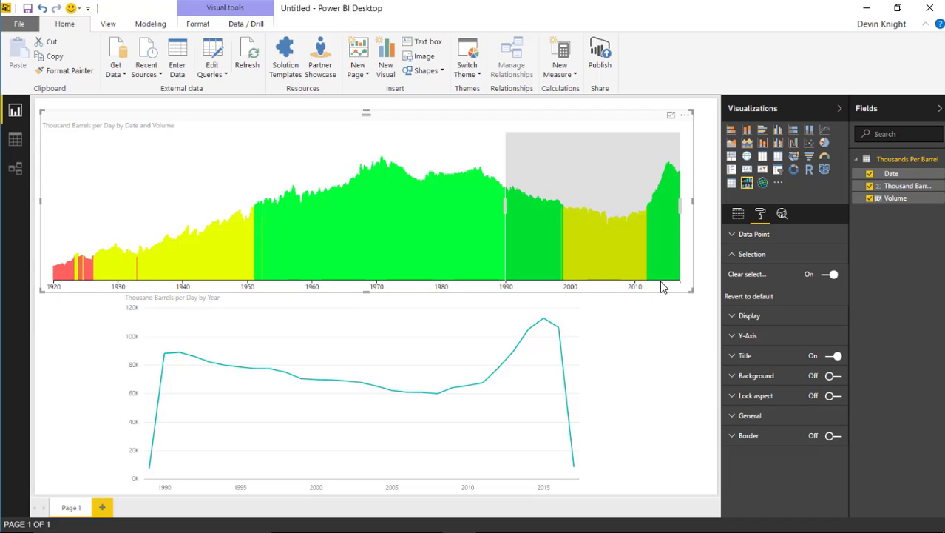
left_click(732, 255)
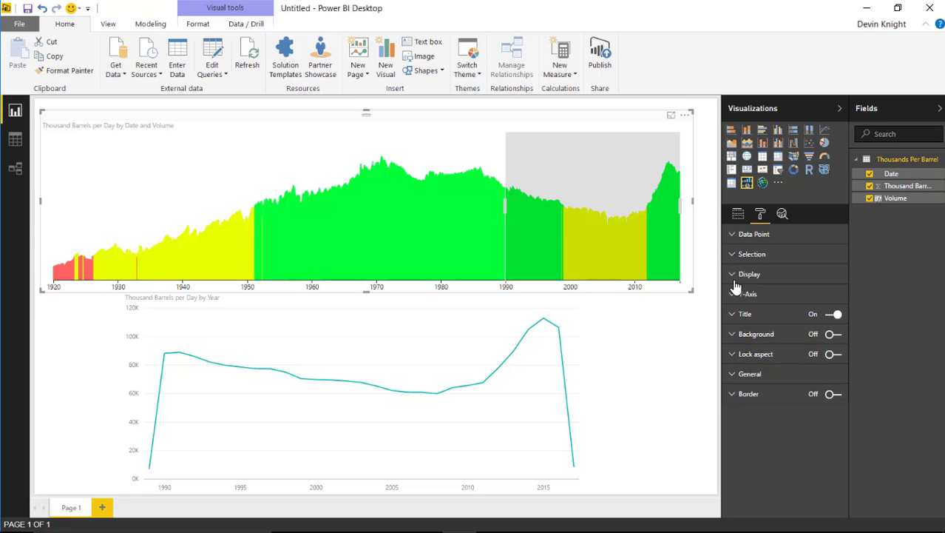
Set the Time Brush's bar width to 10 in its display formatting
left_click(734, 274)
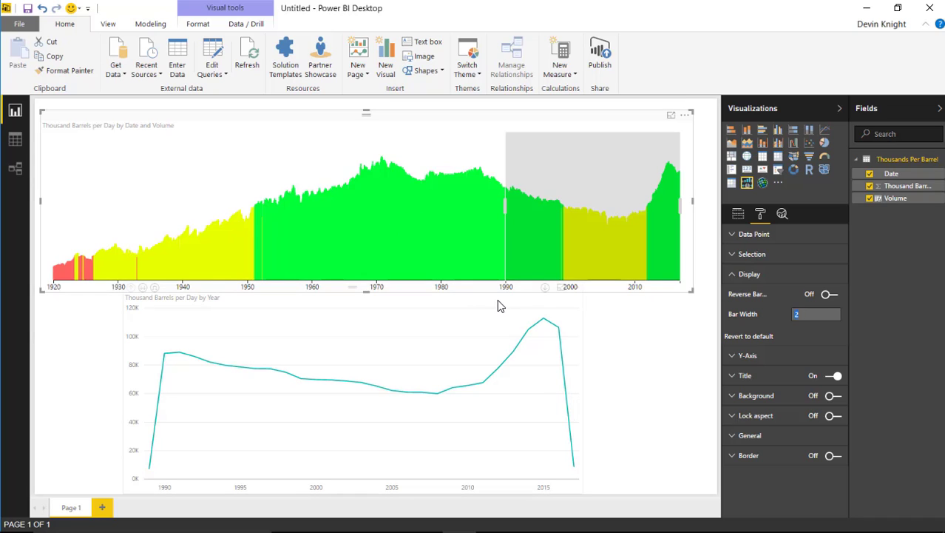
type("15")
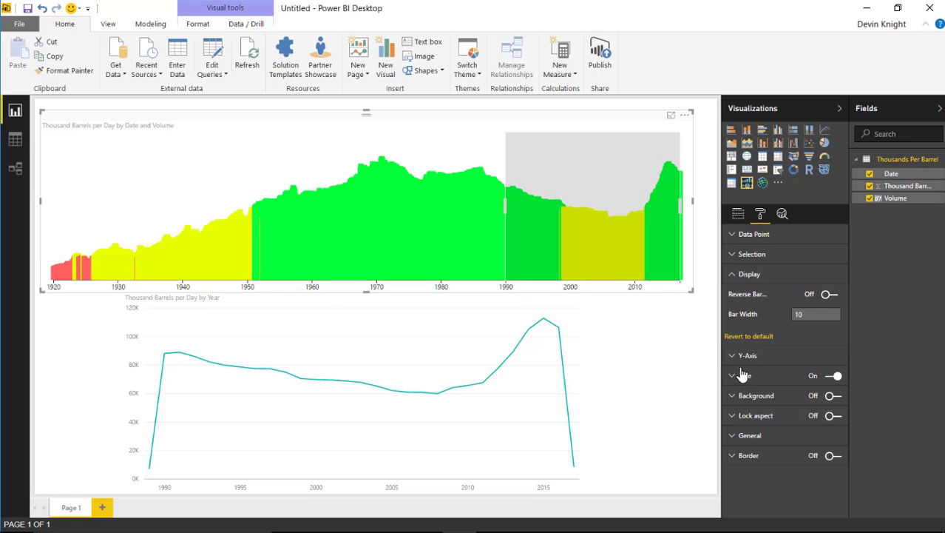
left_click(732, 275)
Show the Time Brush's Y-axis and set its position to Right
left_click(733, 294)
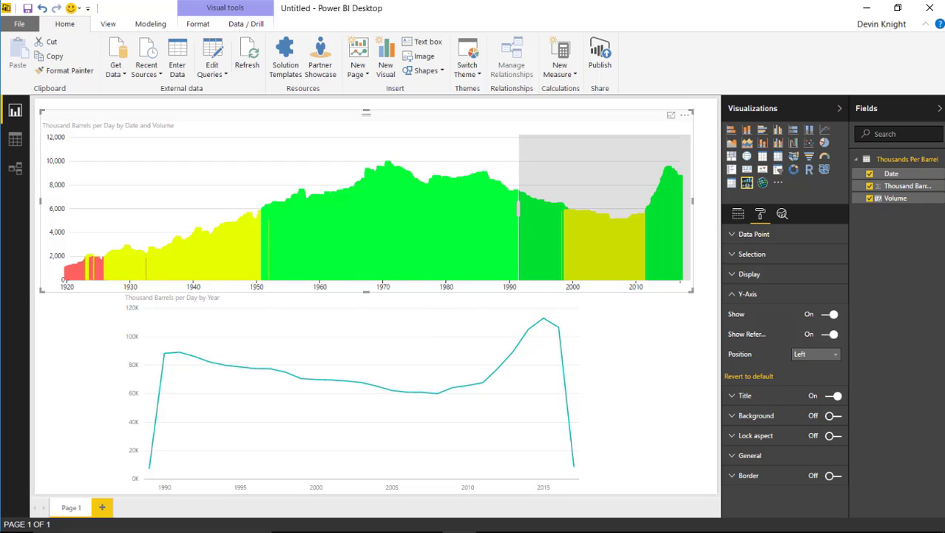
left_click(816, 354)
left_click(813, 370)
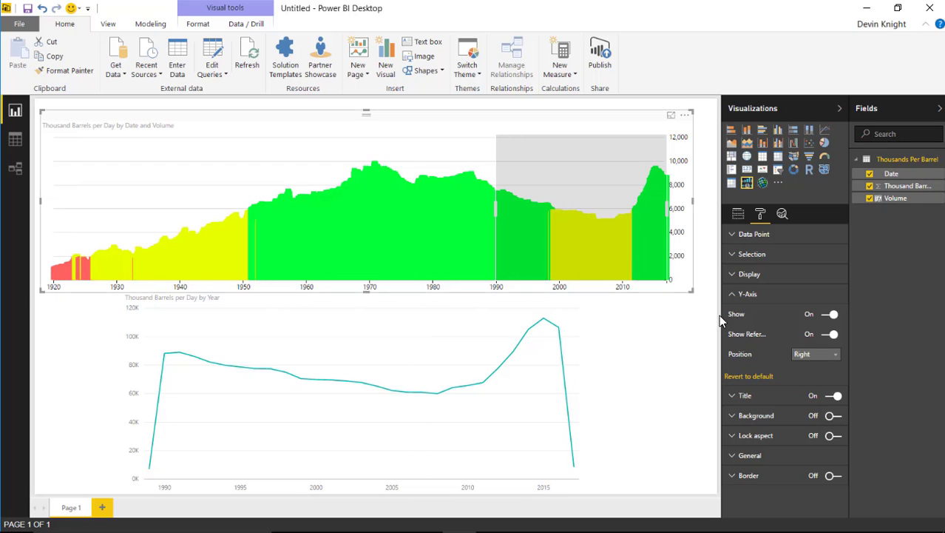
Set the Time Brush's Y-axis position to Left and turn off its reference lines
left_click(820, 353)
left_click(808, 368)
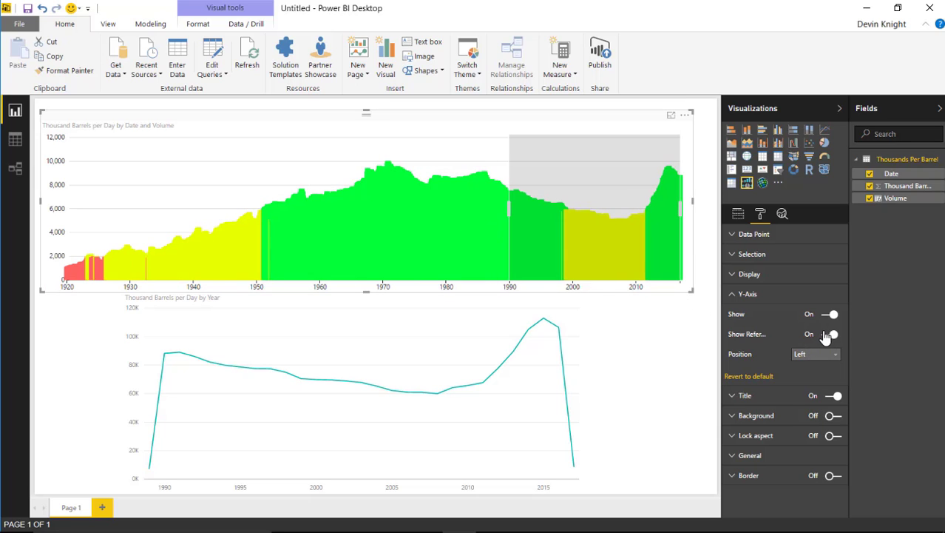
left_click(830, 335)
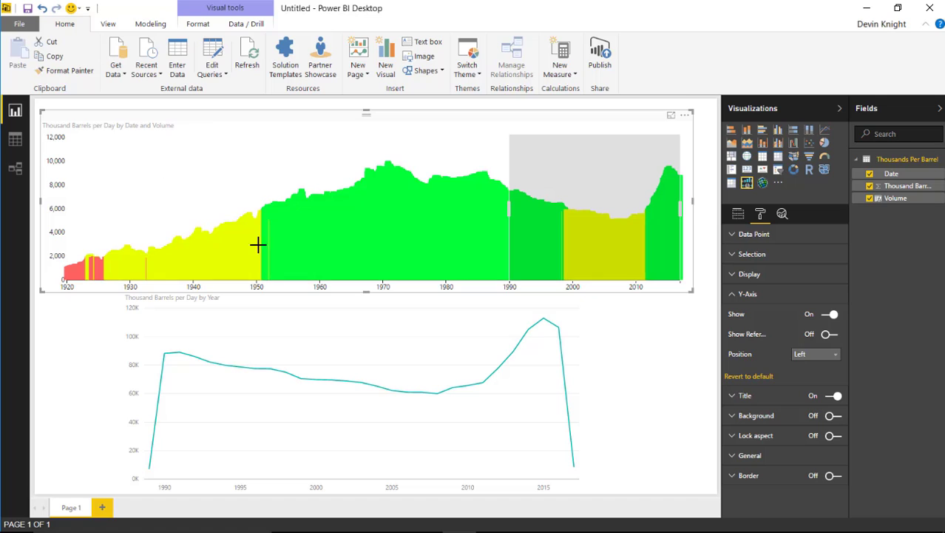
Hide the Time Brush's Y-axis and collapse its formatting options
left_click(833, 315)
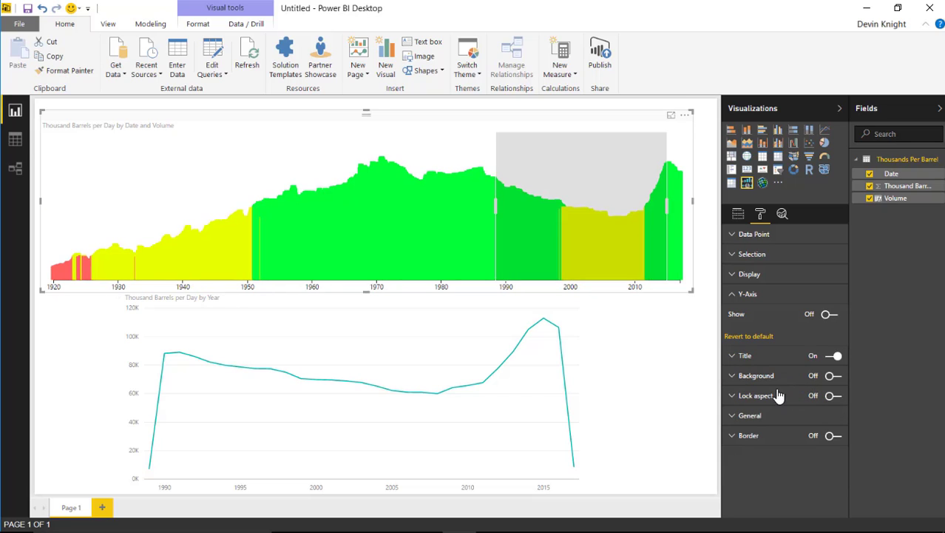
left_click(736, 296)
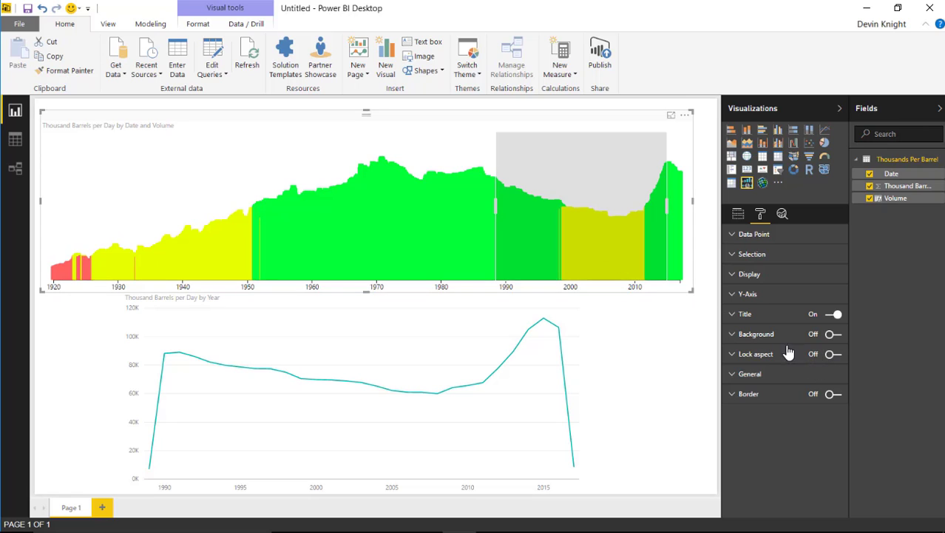
Turn on Lock aspect for the Time Brush and test it by shrinking the visual and restoring its size
left_click(836, 356)
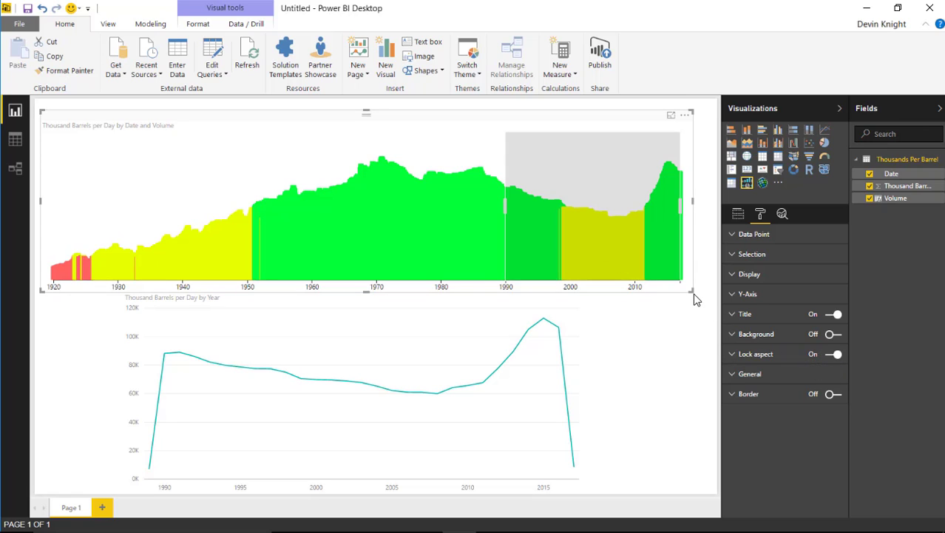
left_click_drag(691, 291, 637, 276)
left_click_drag(607, 248, 694, 290)
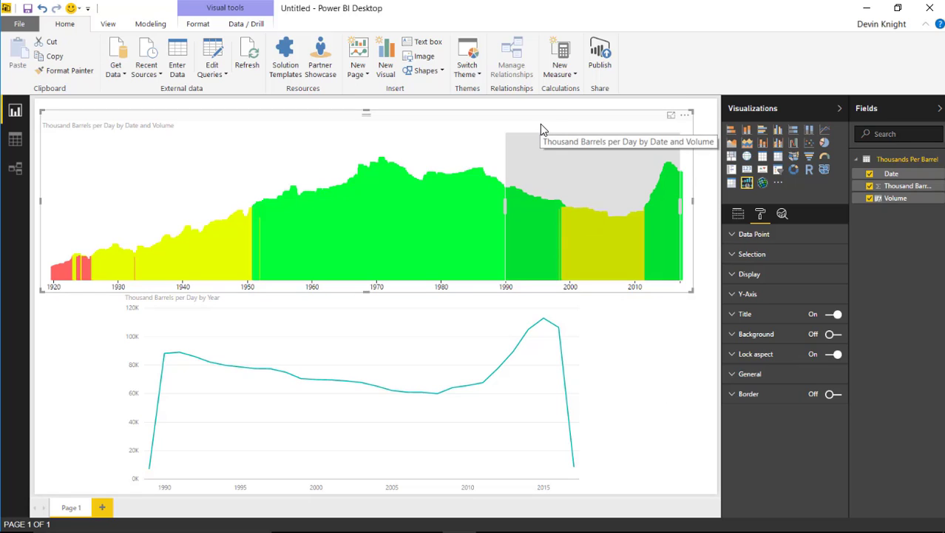
Replace the Time Brush selection with a range of about 23 years and slide it to cover about 1971 to 1994
left_click(494, 147)
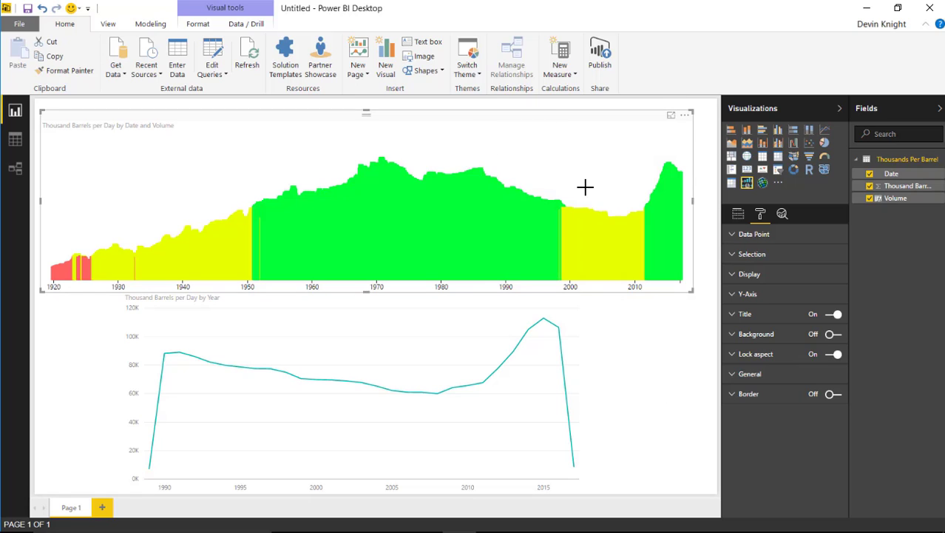
left_click_drag(470, 167, 614, 185)
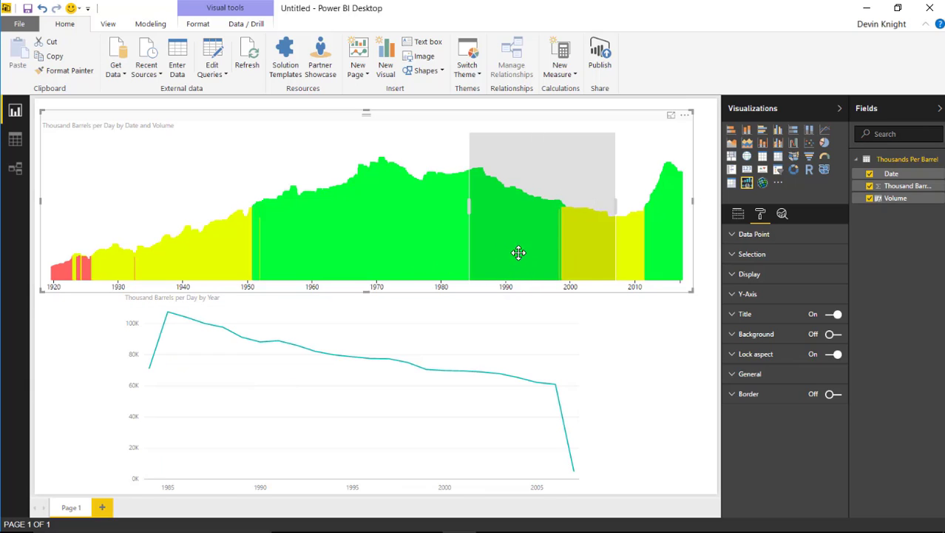
left_click_drag(518, 253, 387, 233)
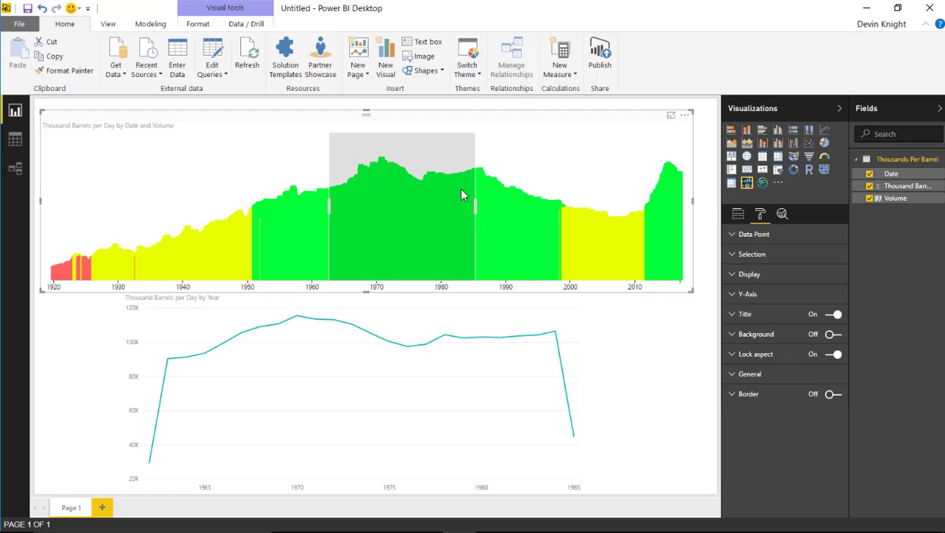
left_click_drag(462, 194, 519, 214)
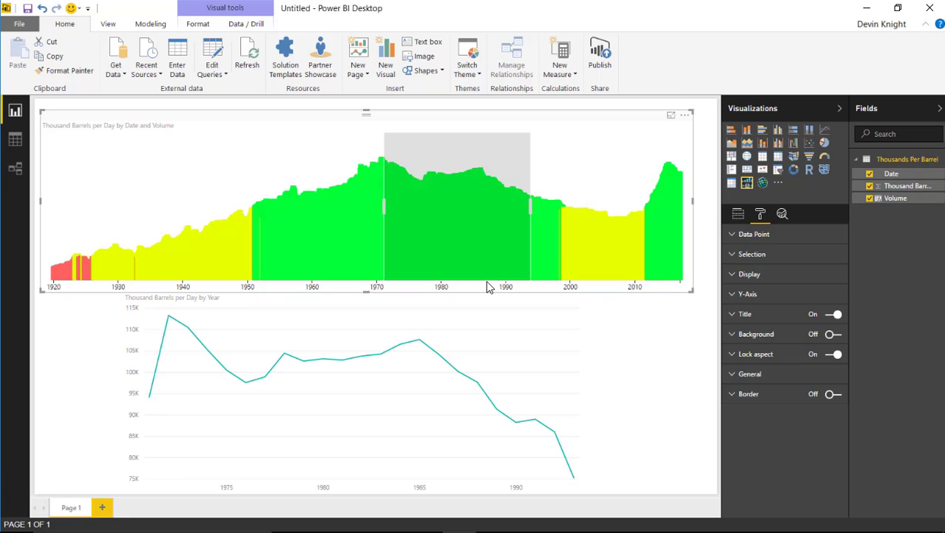